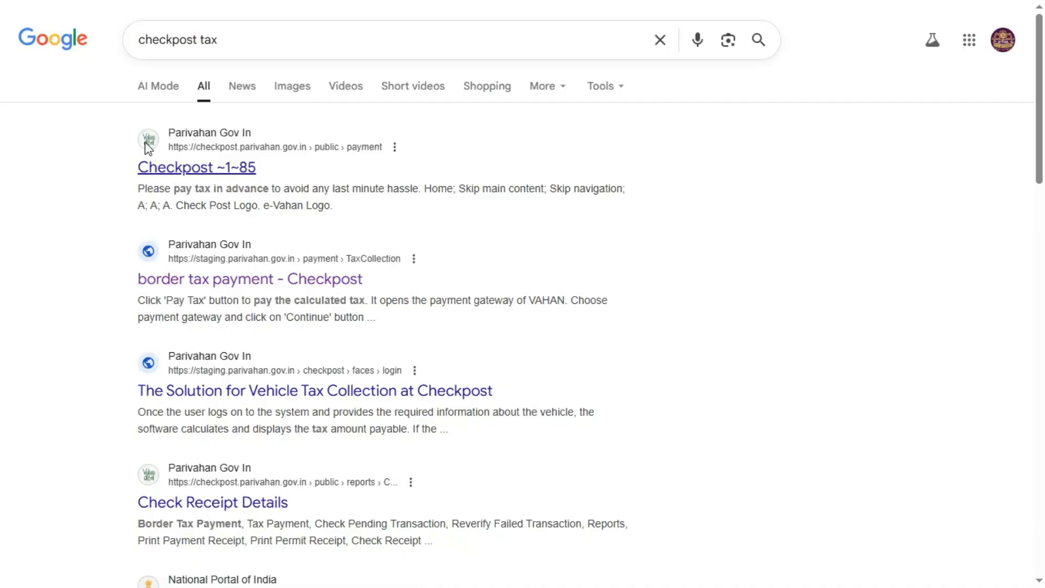
Open the Checkpost result from checkpost.parivahan.gov.in in the 'checkpost tax' search results
click(177, 166)
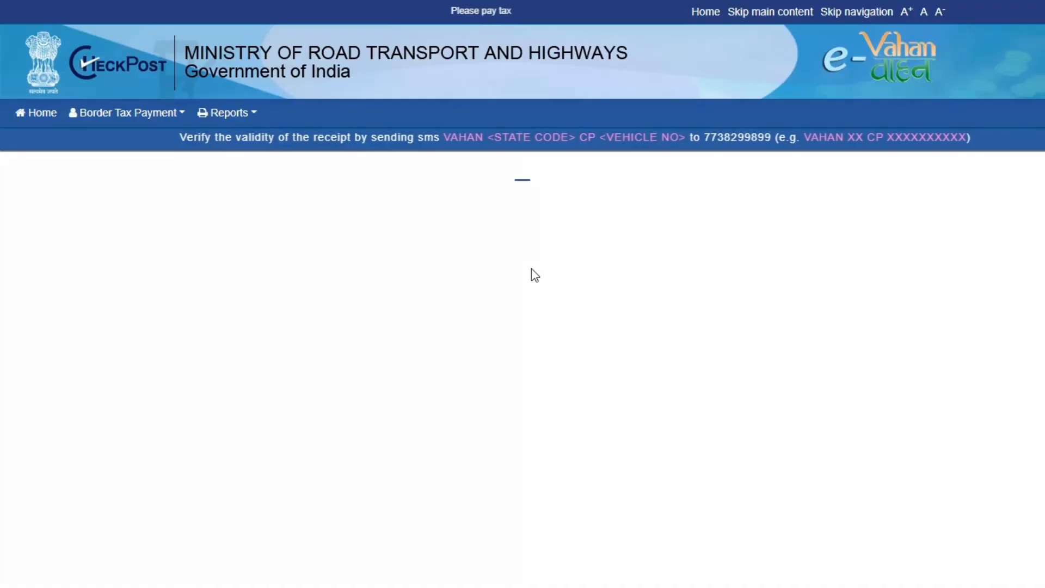
Go to Border Tax Payment > Tax Payment after glancing at the Reports menu
click(120, 117)
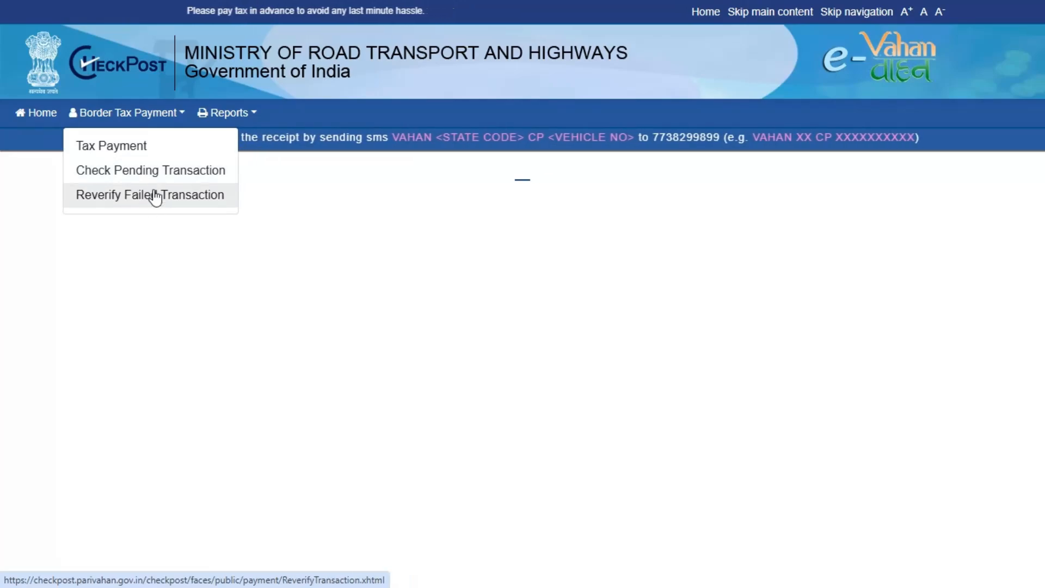
click(239, 123)
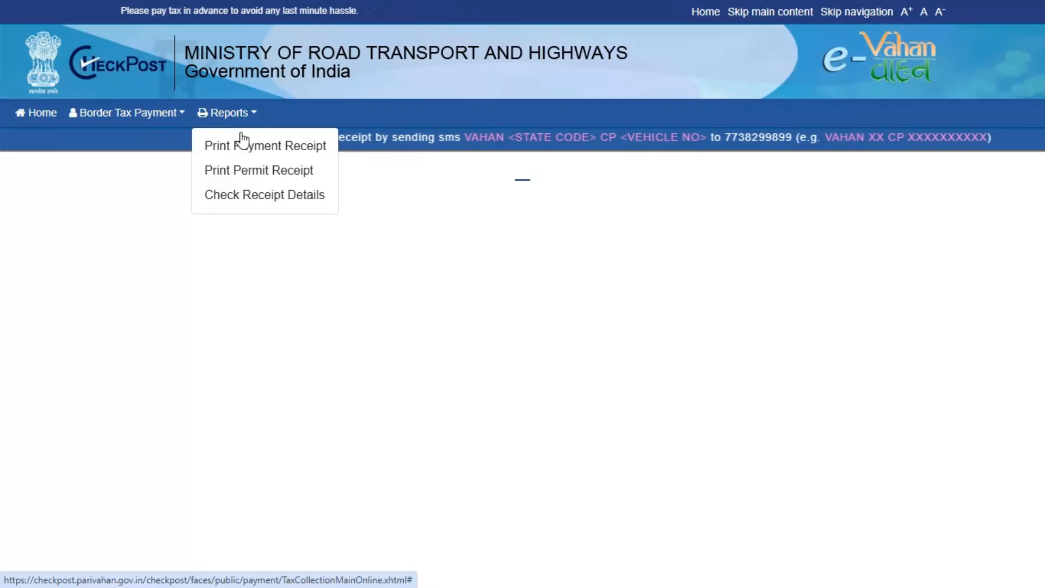
click(131, 113)
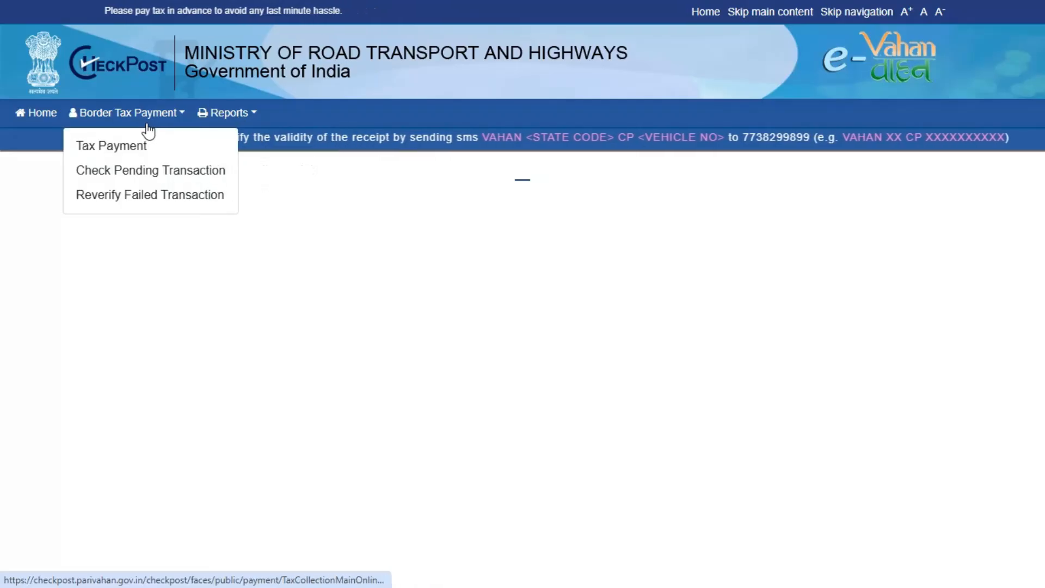
click(112, 158)
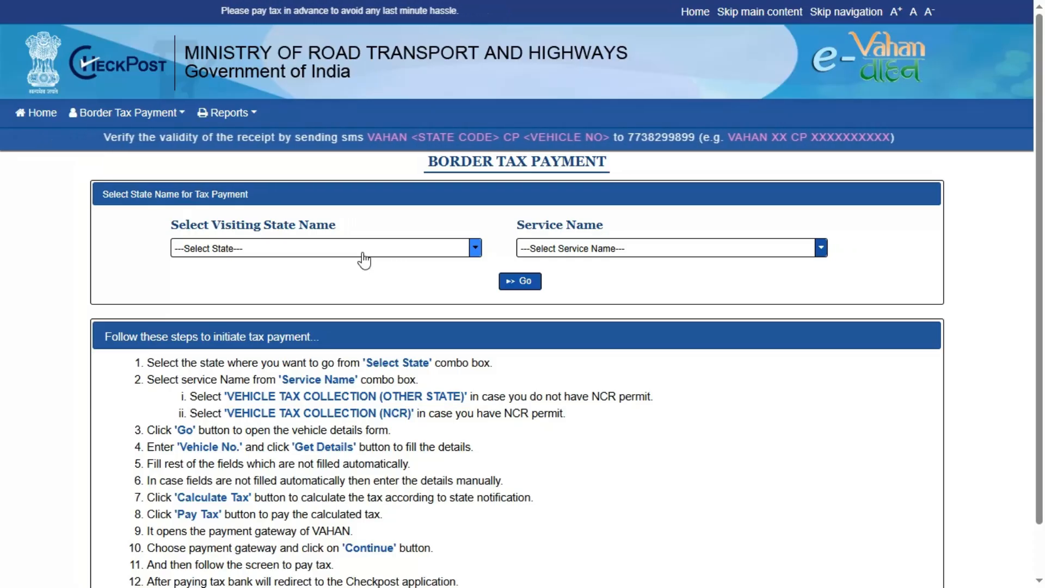
Choose KERALA as visiting state and VEHICLE TAX COLLECTION (OTHER STATE) as the service, then proceed
click(368, 250)
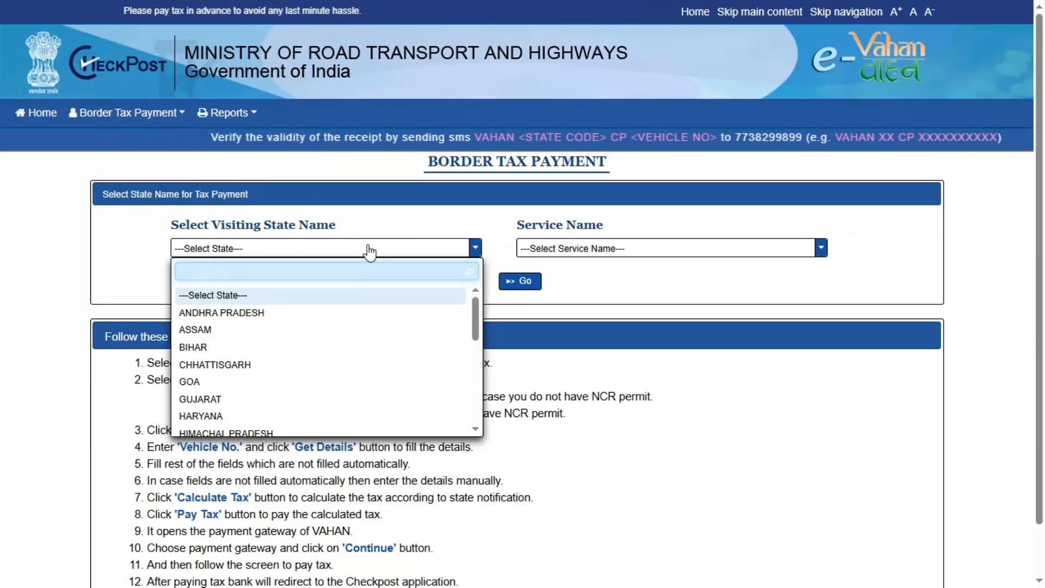
text(KER)
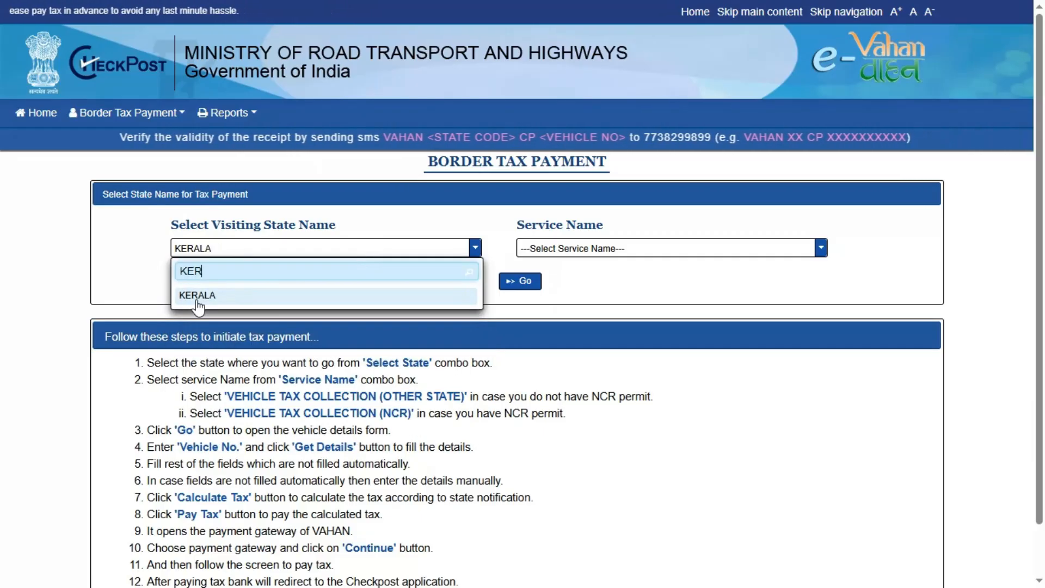
click(198, 305)
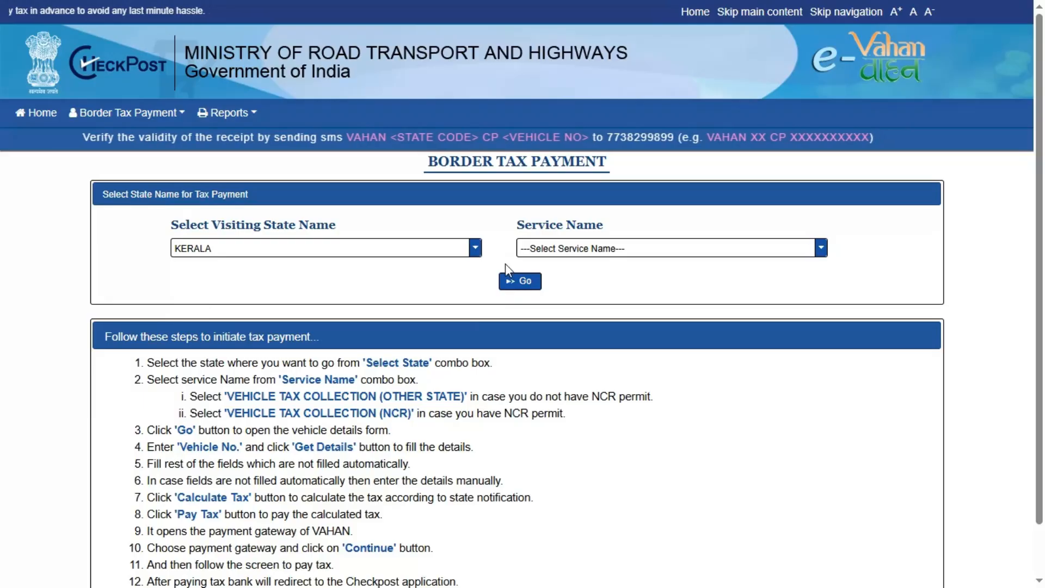
click(623, 253)
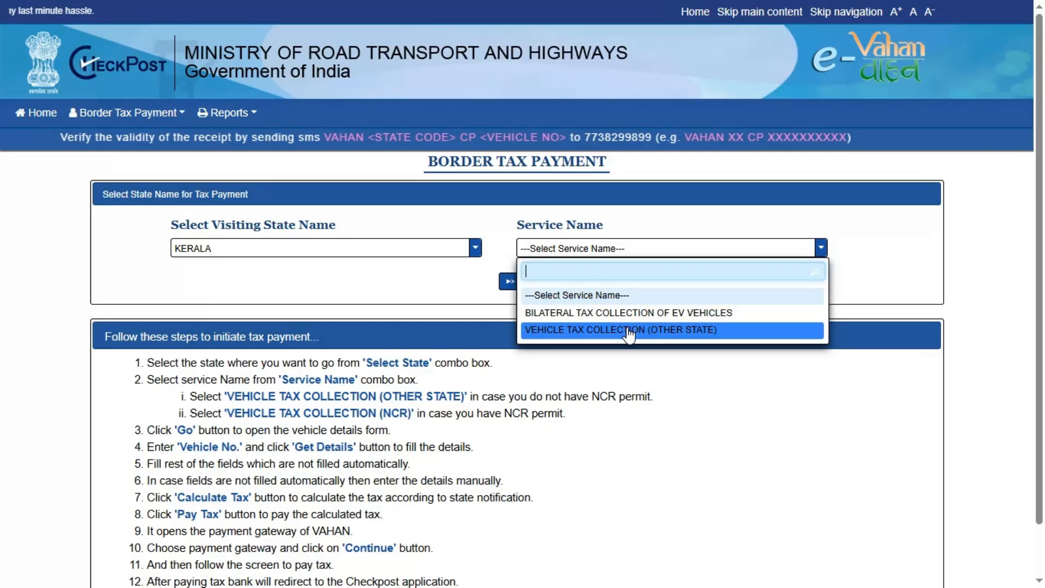
click(595, 335)
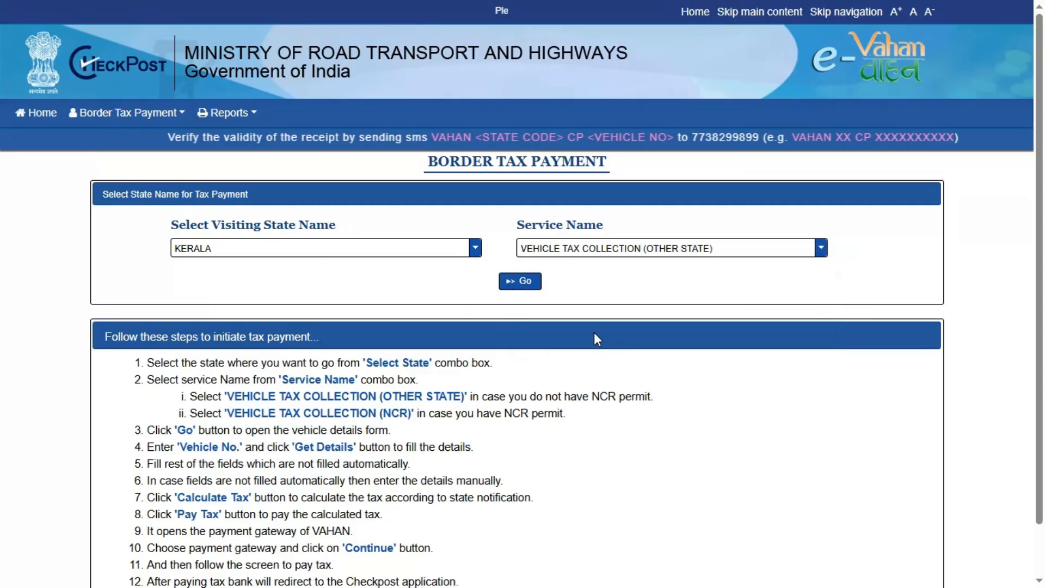
click(520, 279)
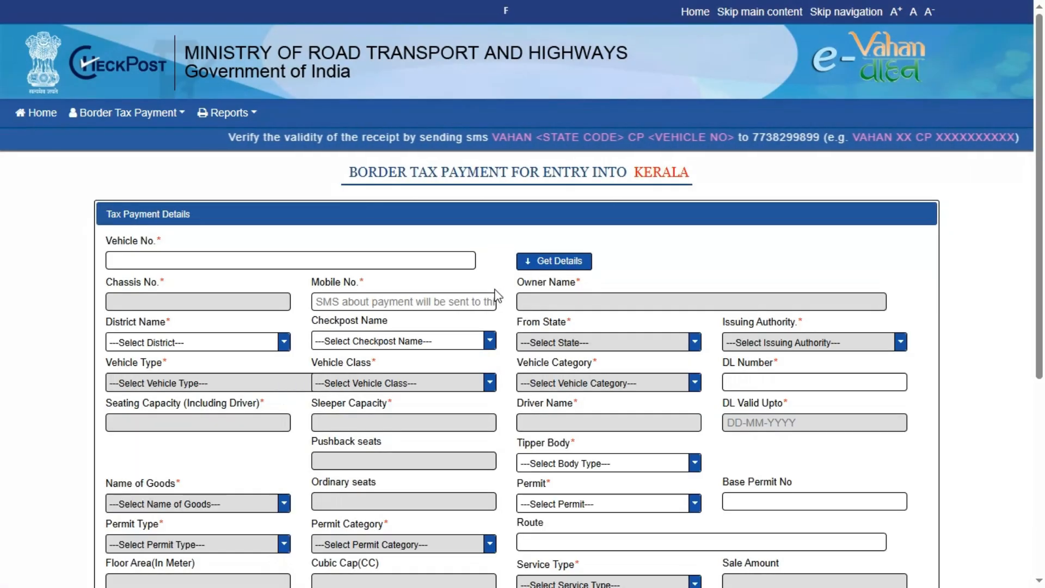
Enter the vehicle number and fetch its details: Tamil Nadu, Tenkasi RTO, light goods vehicle, 5950 kg
click(367, 265)
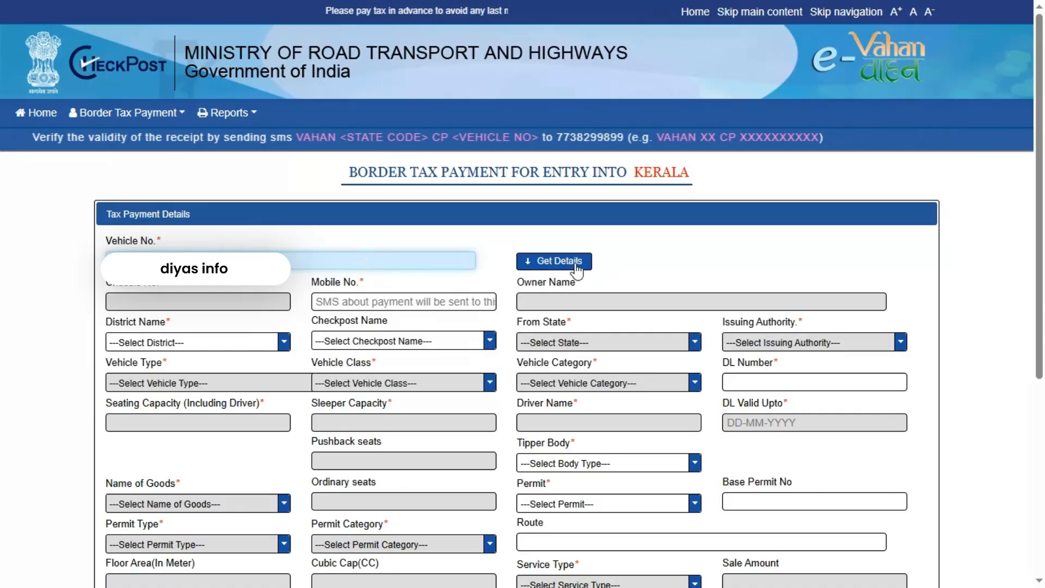
click(575, 267)
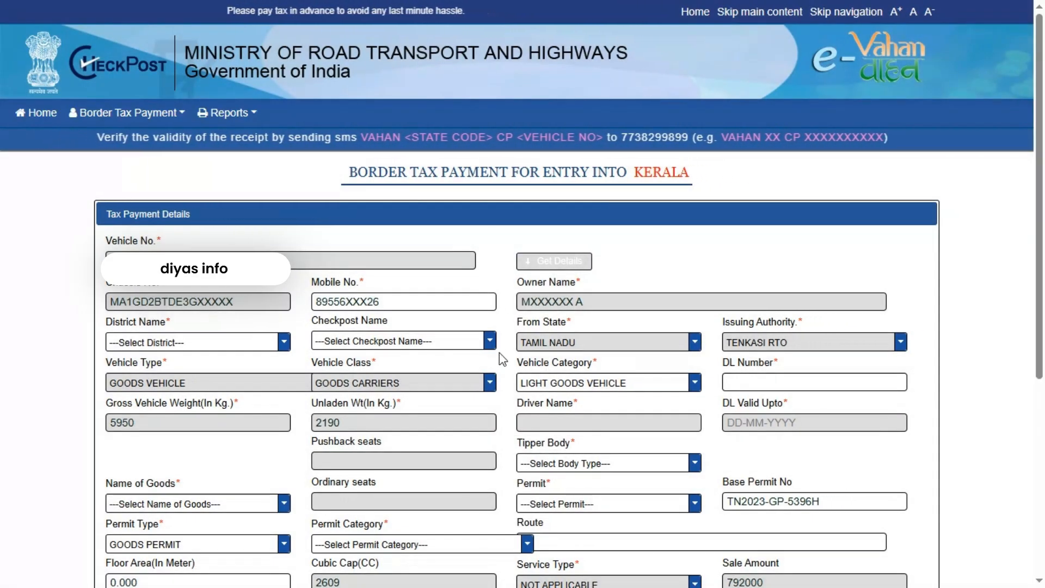
click(240, 342)
click(263, 319)
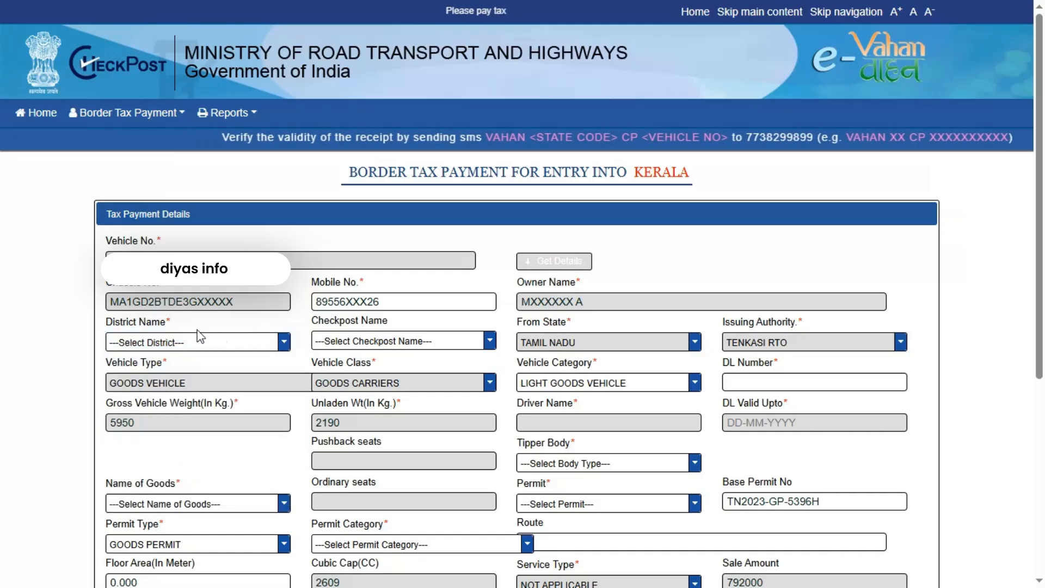
Select district THIRUVANANTHAPURAM and checkpost AMARAVILA (IN)
click(198, 345)
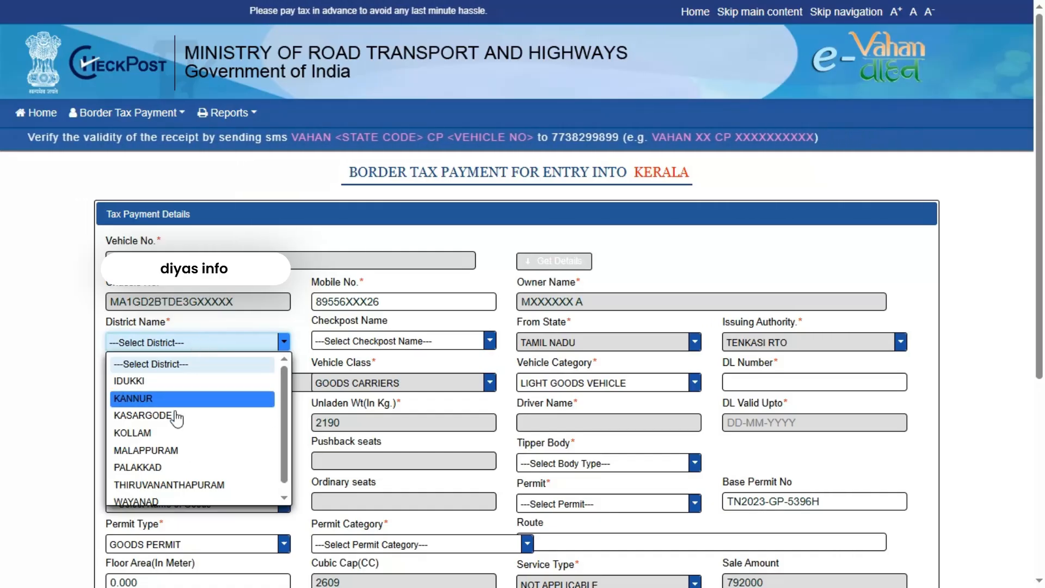
click(188, 484)
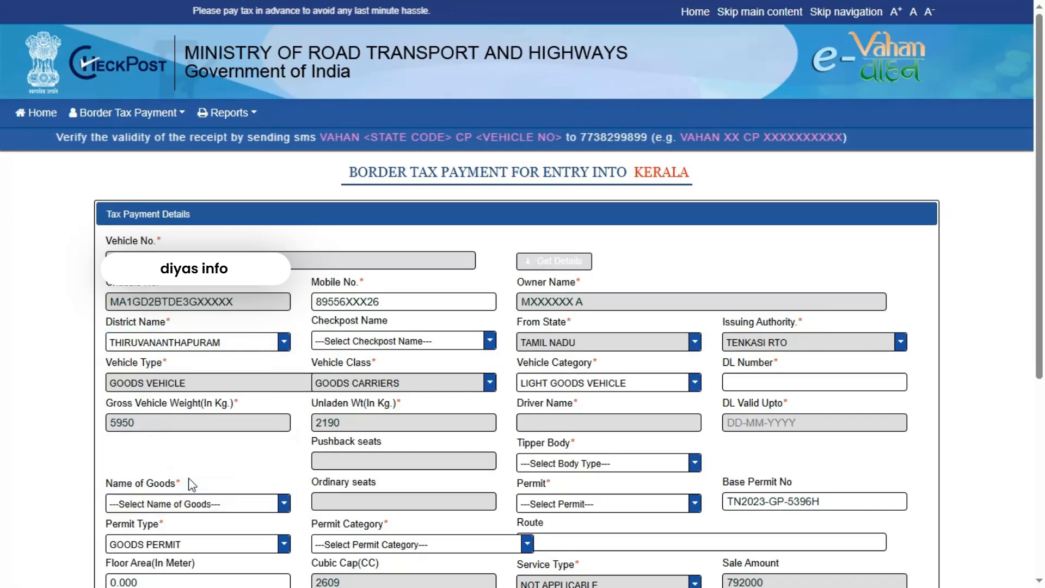
click(373, 342)
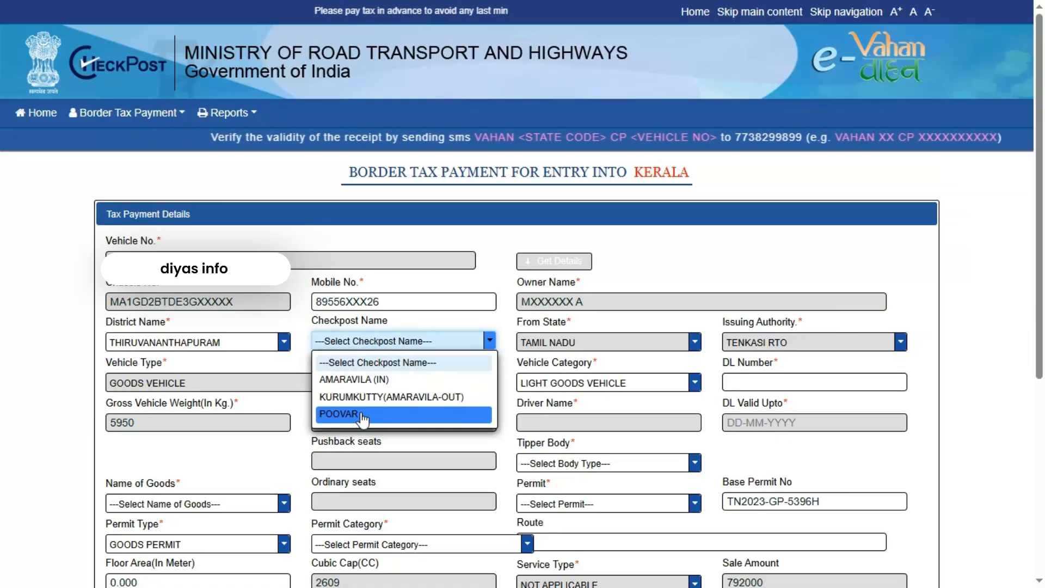
click(358, 381)
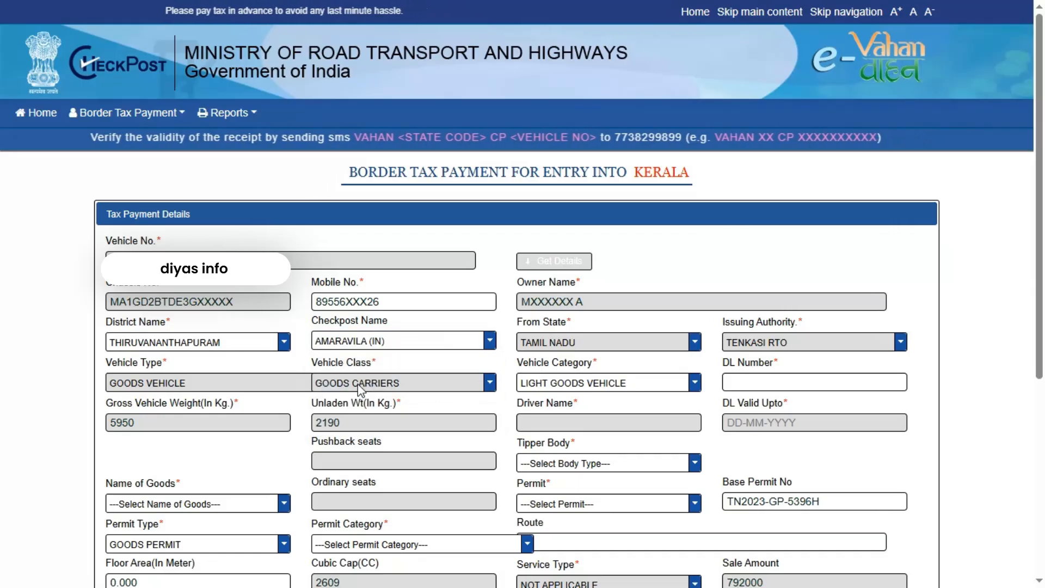
Check KOLLAM's checkposts, then reselect THIRUVANANTHAPURAM with checkpost AMARAVILA (IN)
click(222, 343)
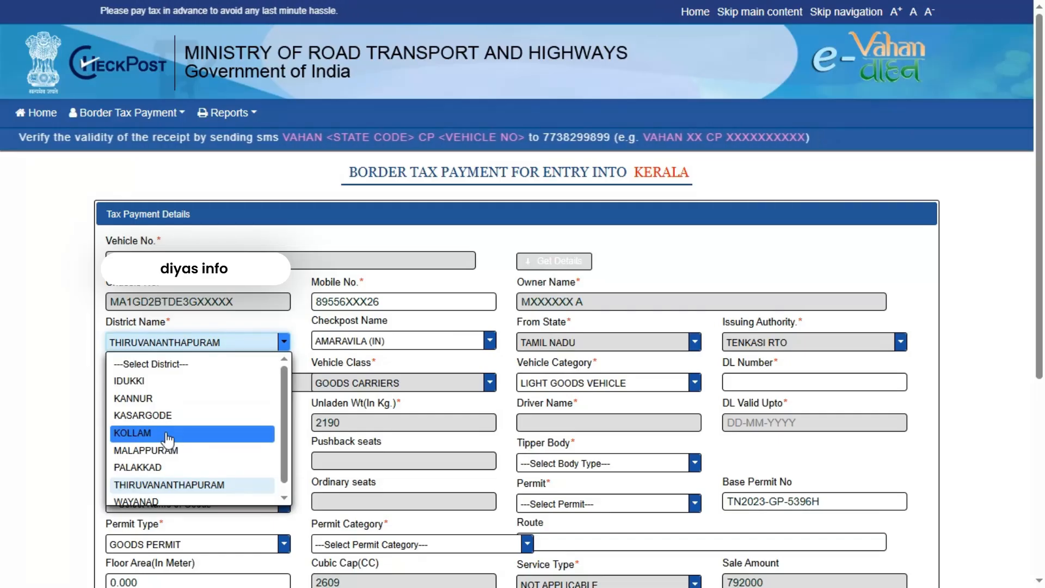
click(166, 434)
click(377, 347)
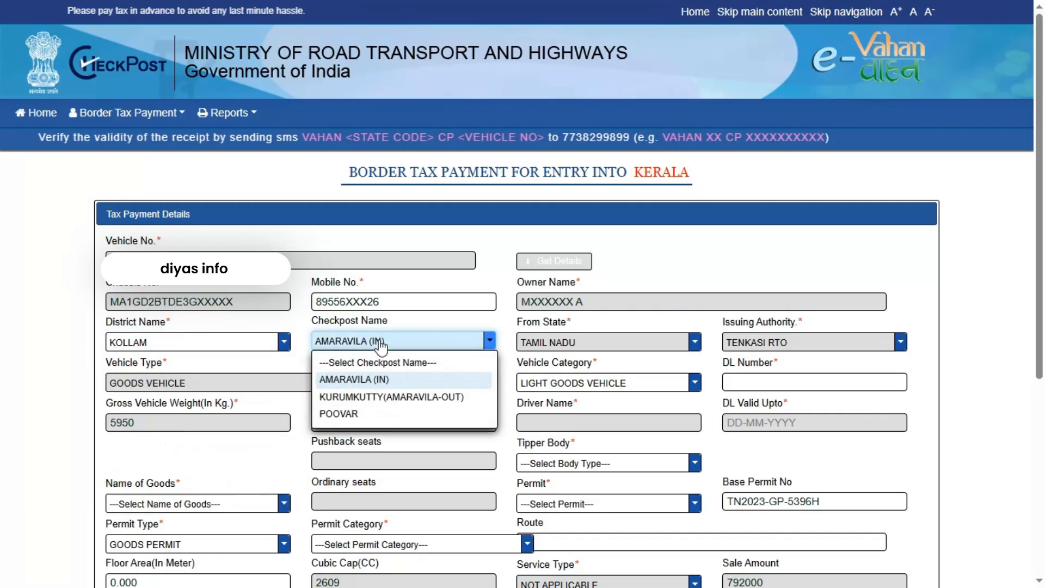
click(381, 342)
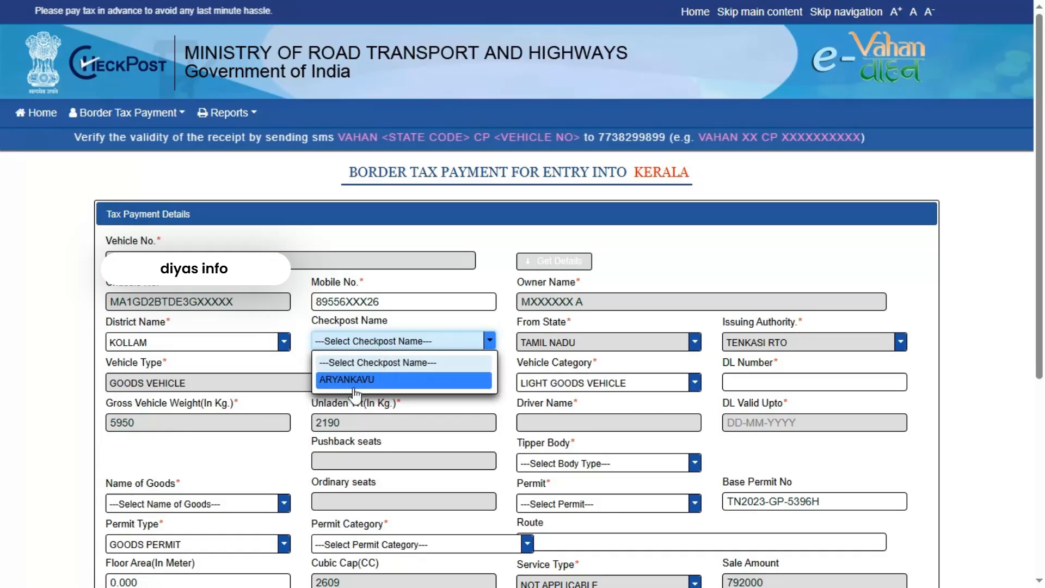
click(210, 342)
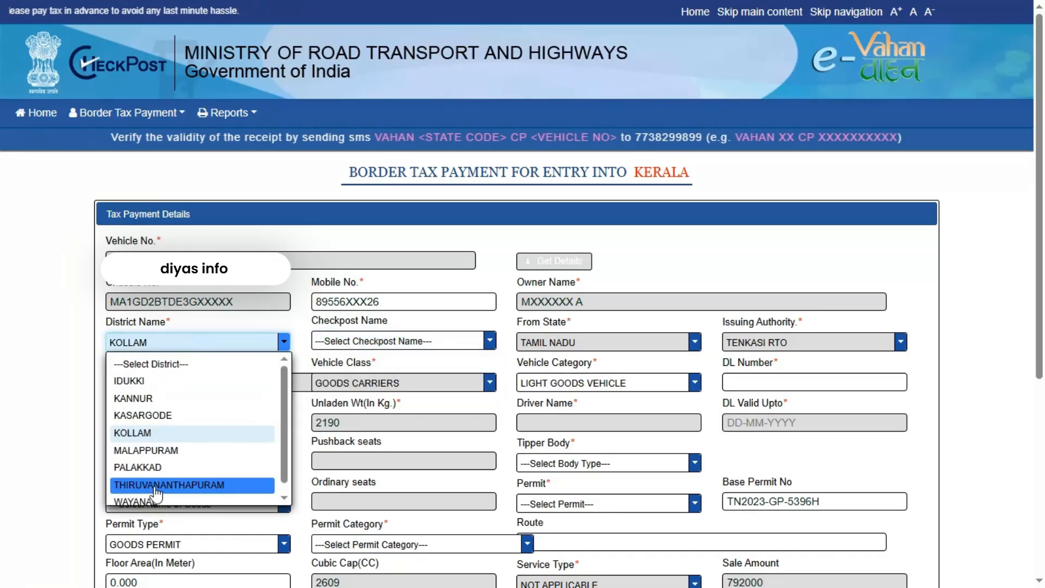
scroll(152, 476, down, 1)
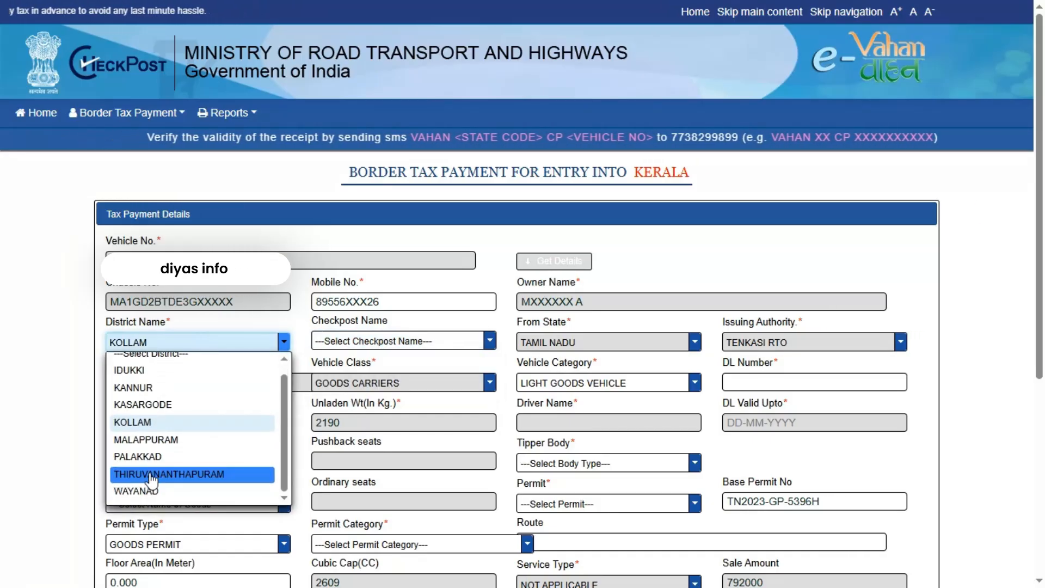
click(187, 475)
click(374, 343)
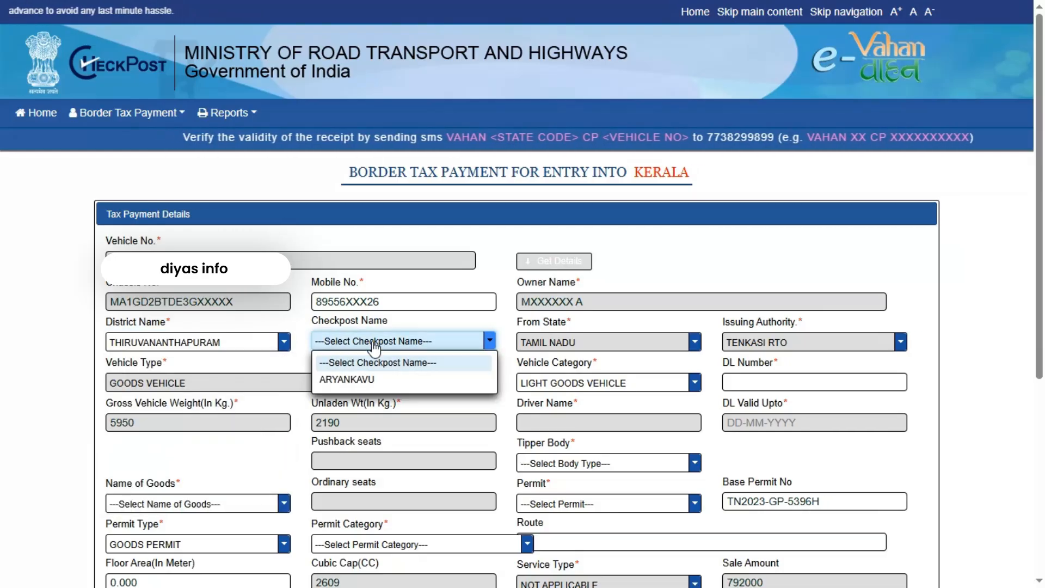
click(375, 343)
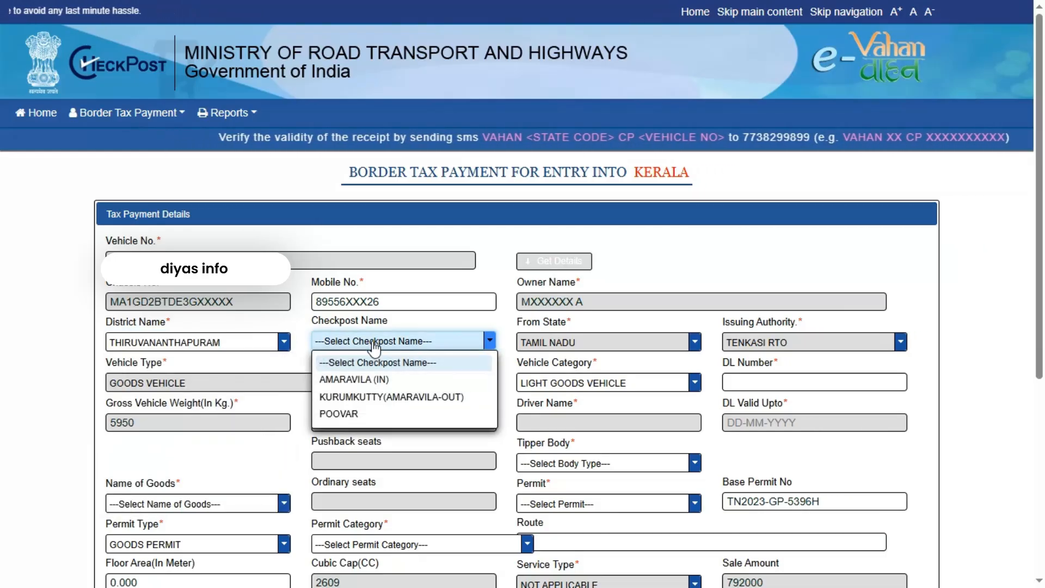
click(355, 387)
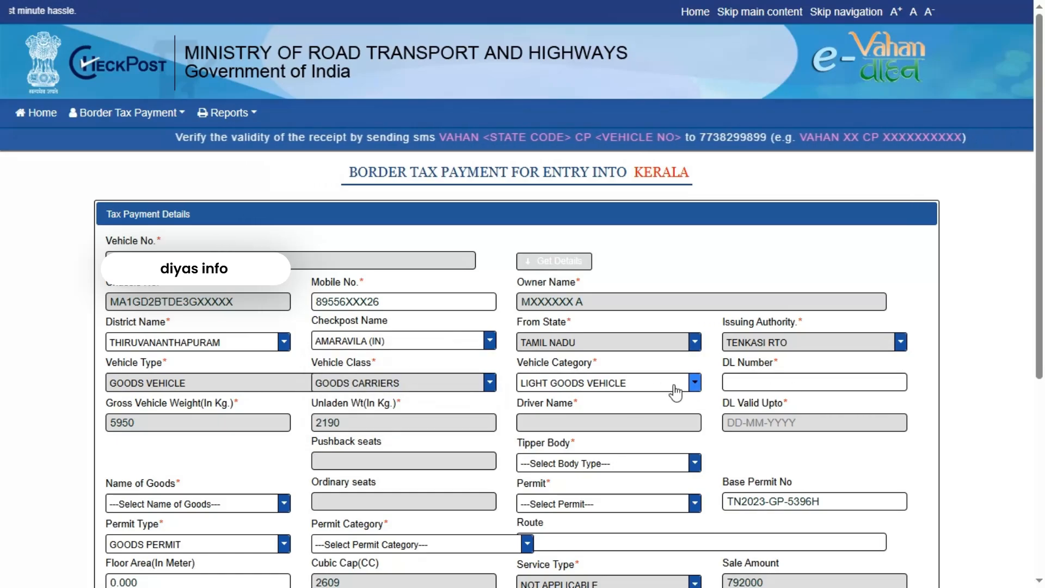
Enter the driver's licence number and set the goods carried to OTHERS
click(756, 387)
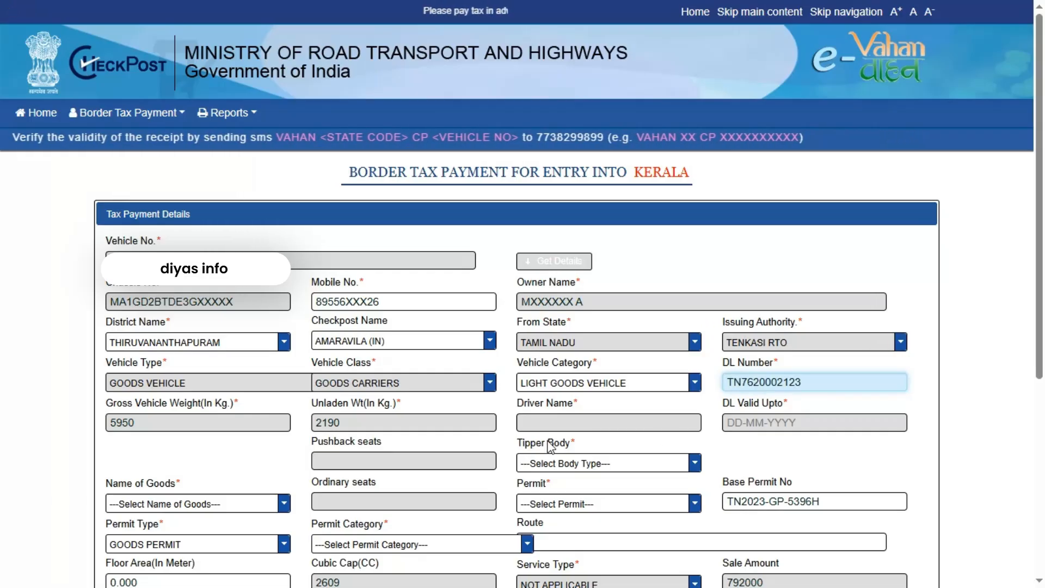
click(550, 445)
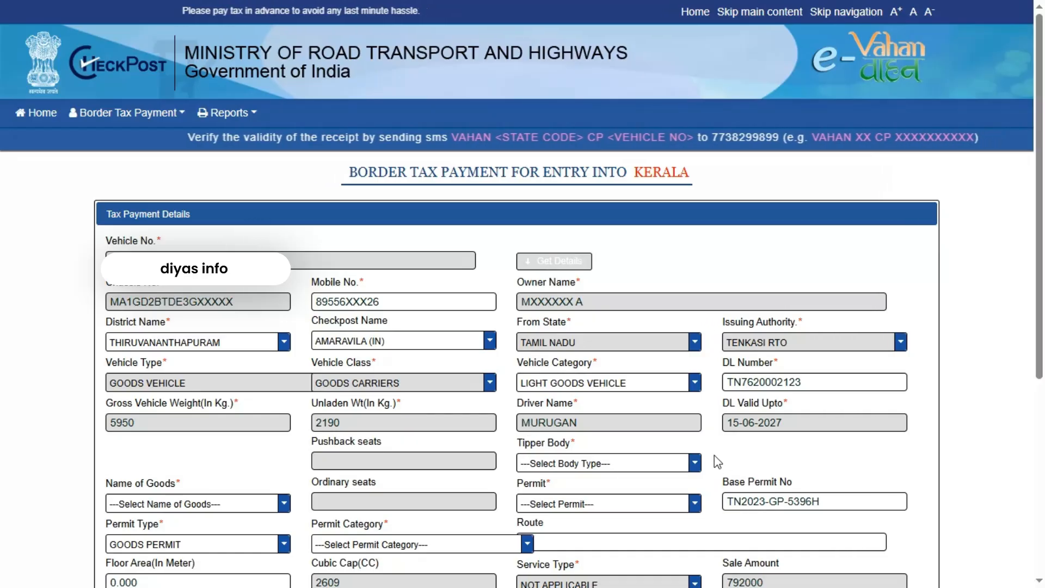
click(212, 503)
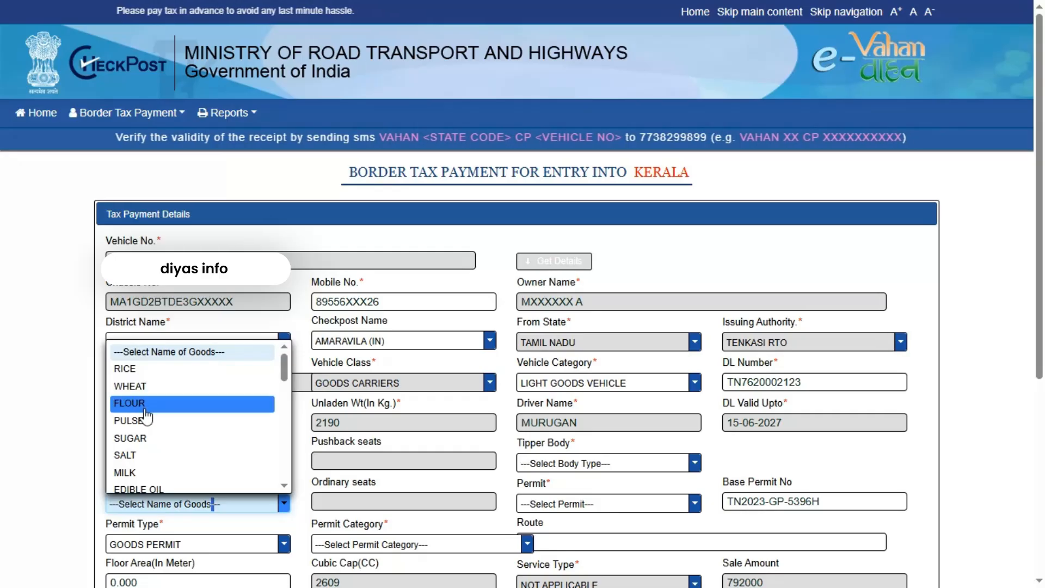
scroll(159, 469, down, 6)
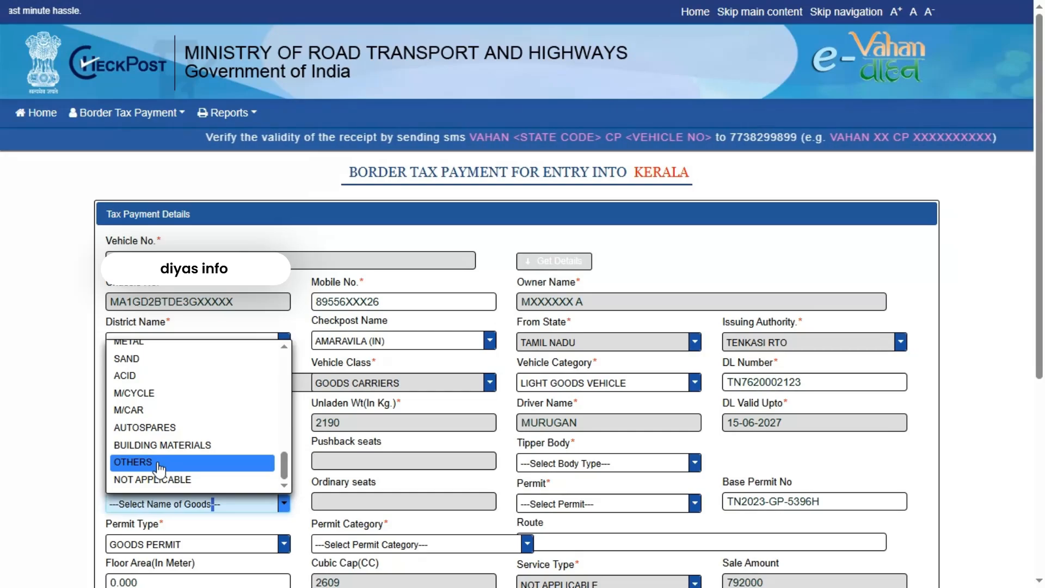
click(160, 463)
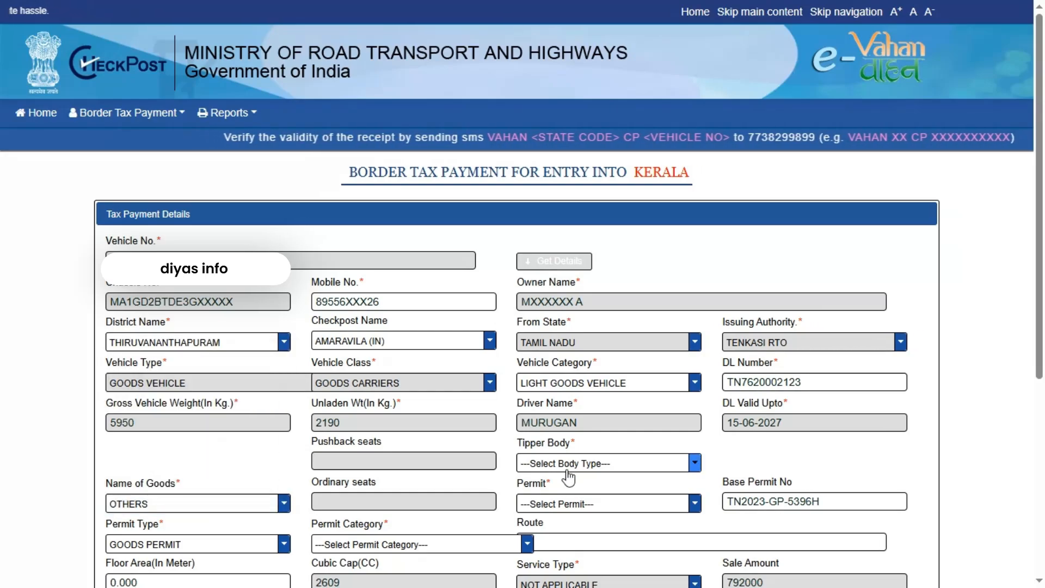
Set GOODS PERMIT, GOODS CARRIAGE(LGV)-STATE PERMIT category, Tipper Body NO and TEMPORARY PERMIT
click(169, 545)
click(169, 545)
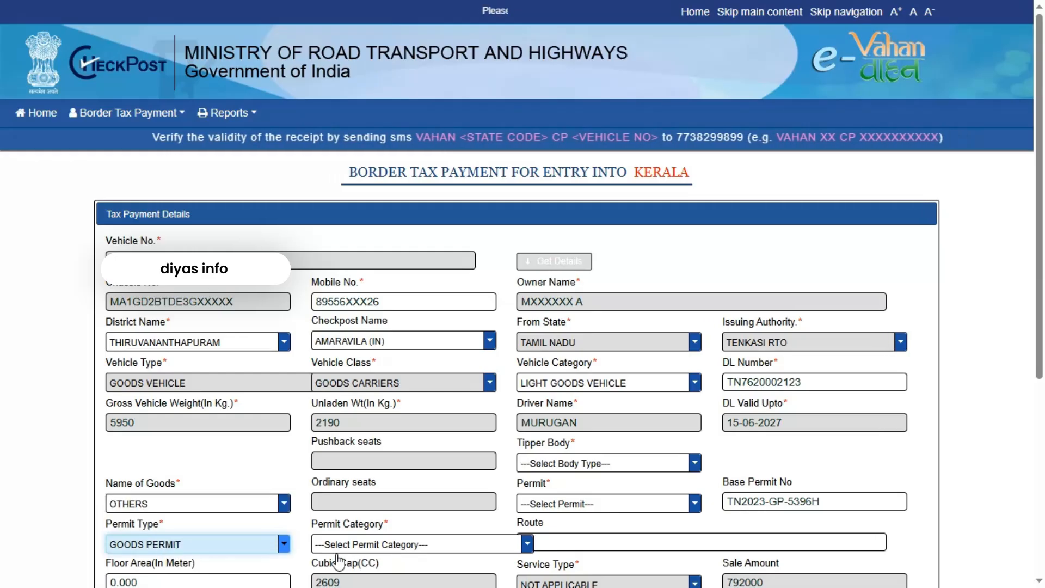
click(381, 547)
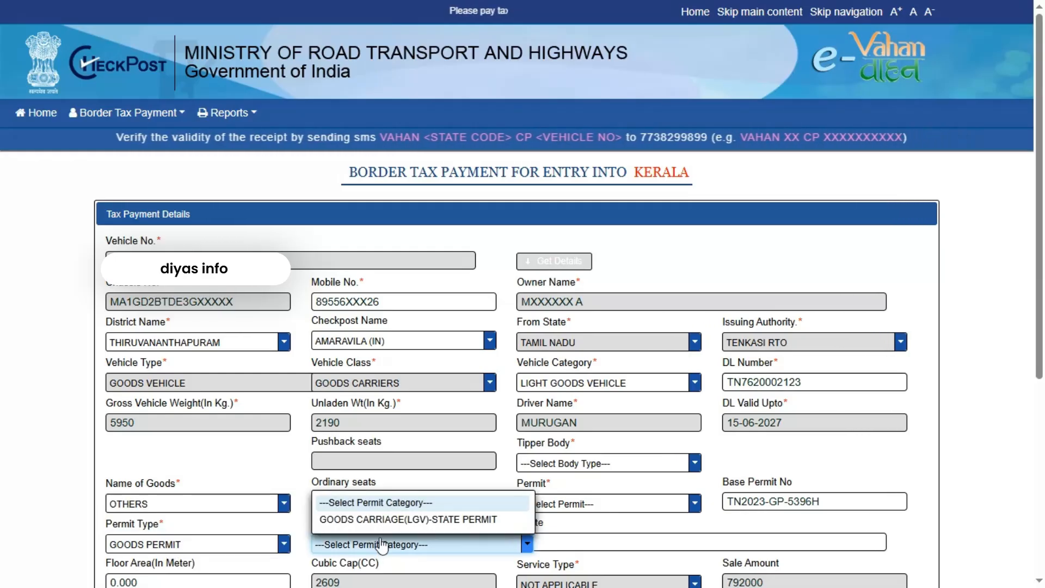
click(385, 520)
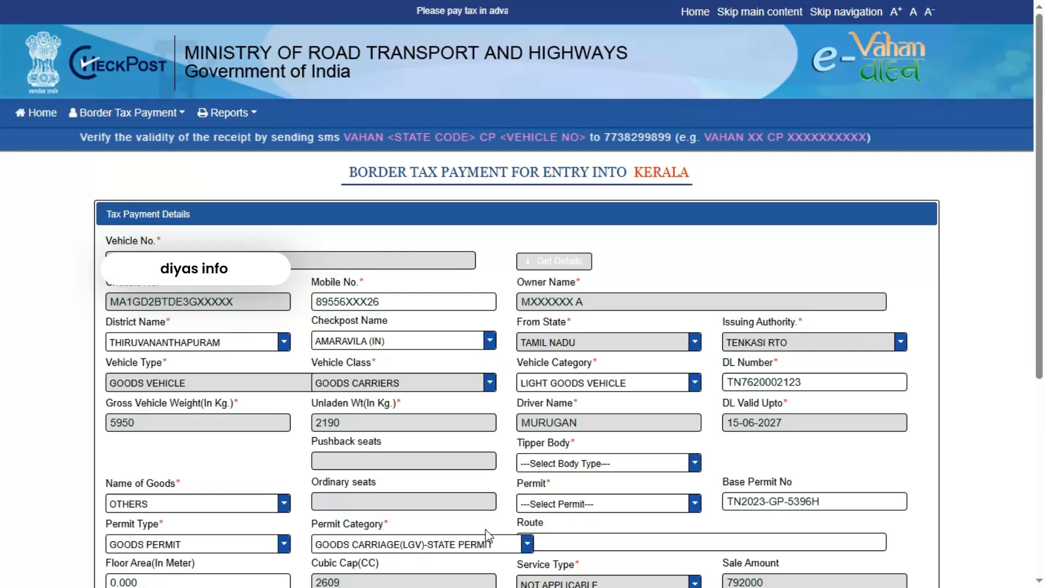
click(561, 468)
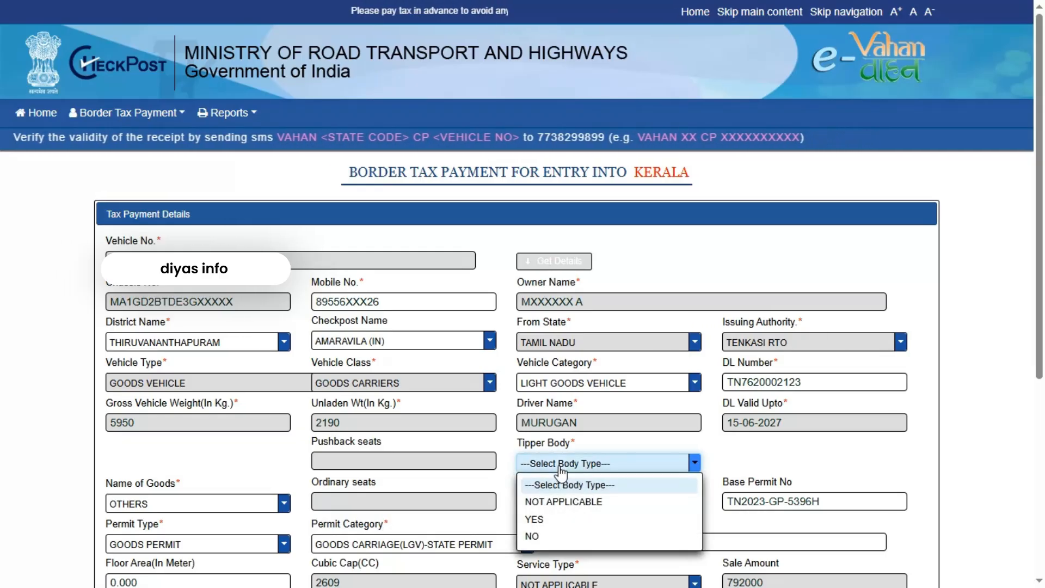
click(535, 536)
click(573, 506)
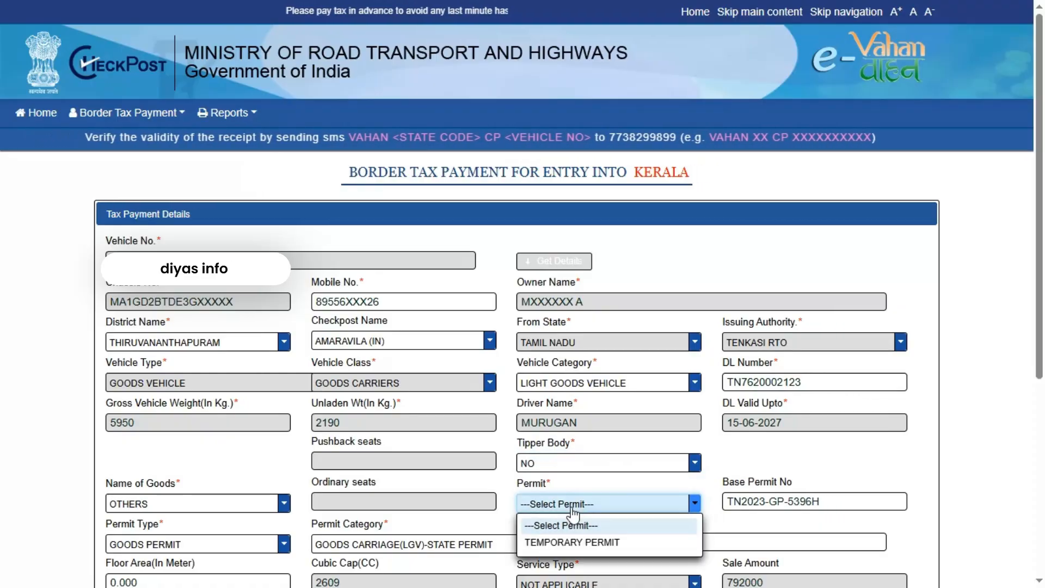
click(567, 544)
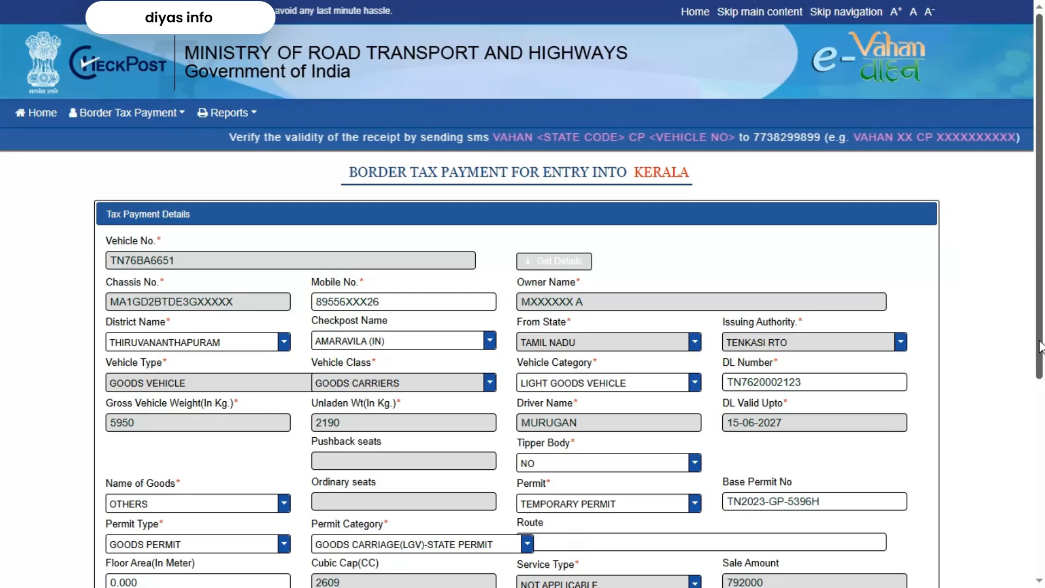
Enter the route ending in KERALA, correcting the misspelling
scroll(775, 368, down, 4)
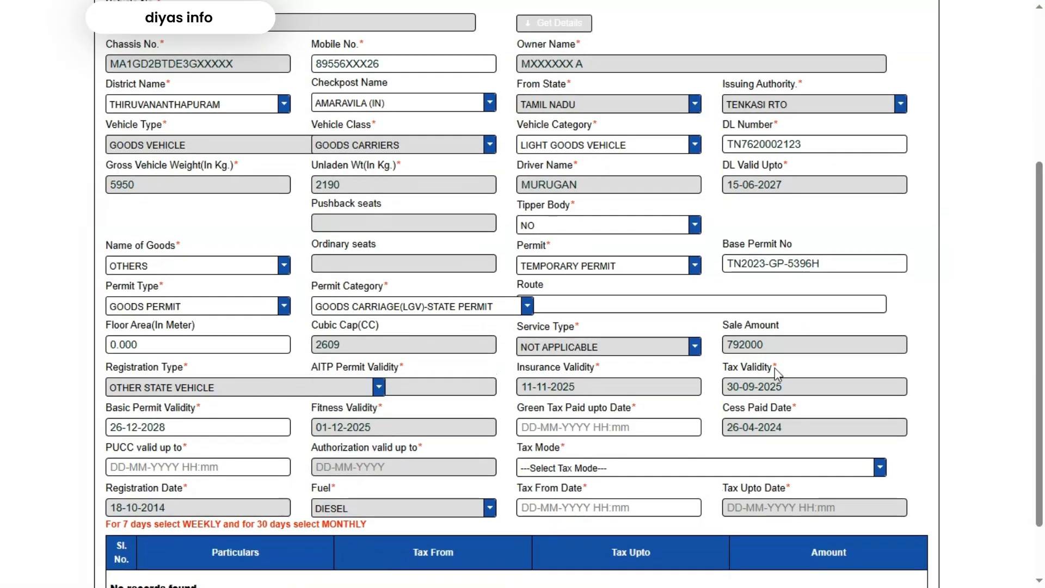
click(592, 303)
text(L KERLAL)
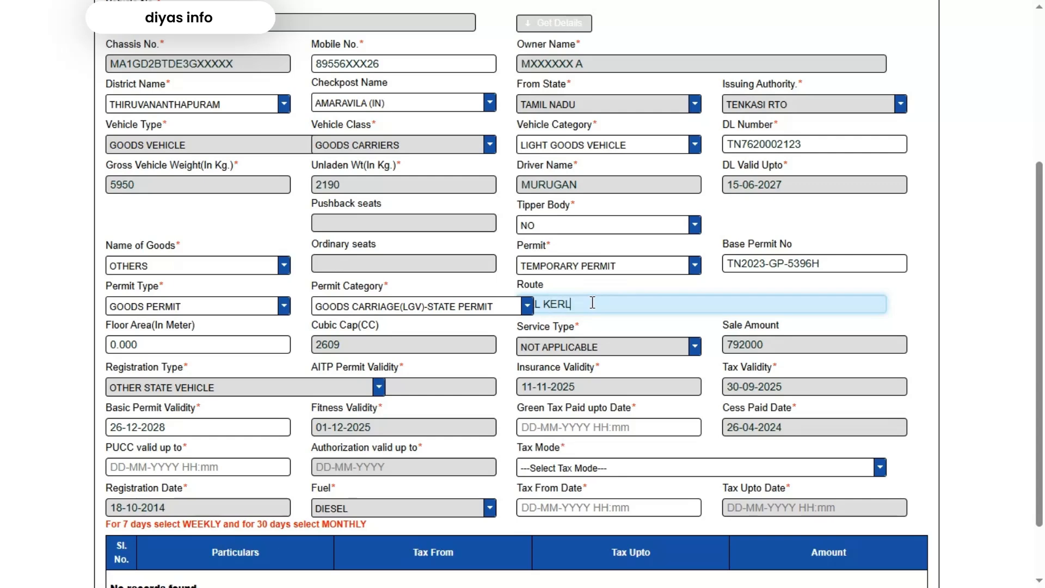
key(BackSpace)
key(BackSpace)
text(ALA)
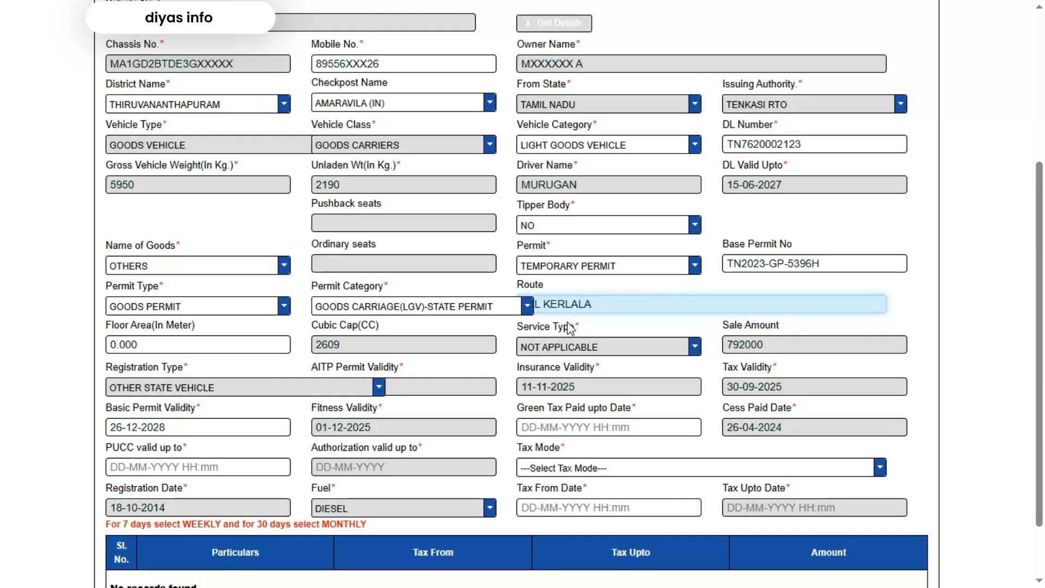
click(569, 306)
key(BackSpace)
click(620, 326)
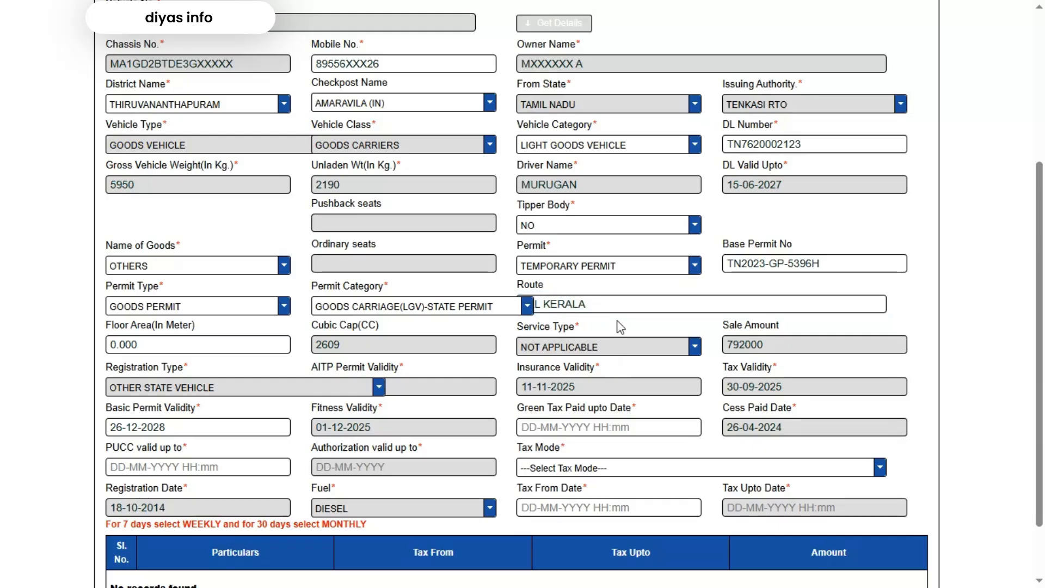
Set the green tax paid-upto date to 25-11-2025
click(567, 427)
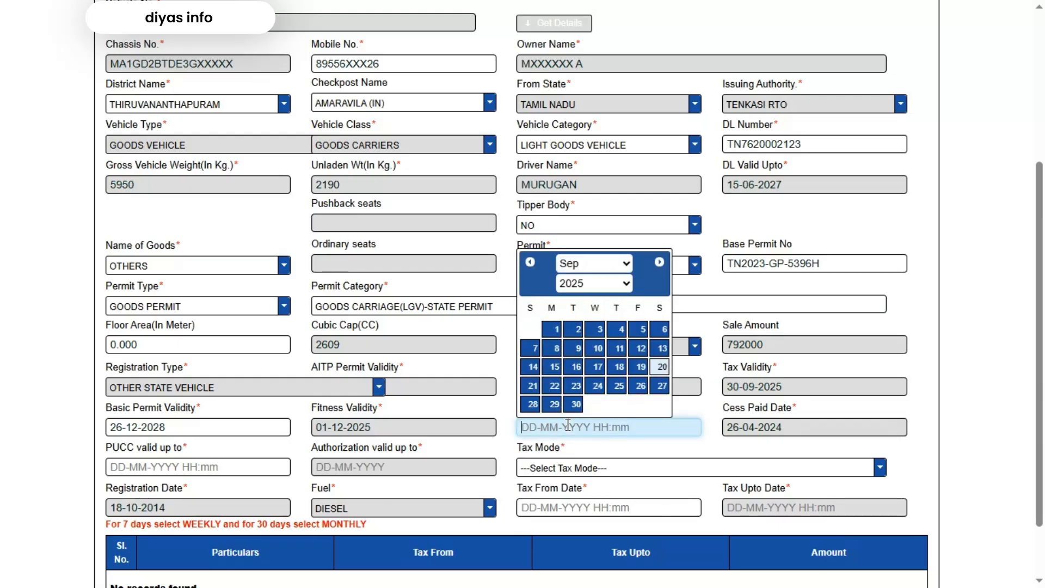
click(606, 271)
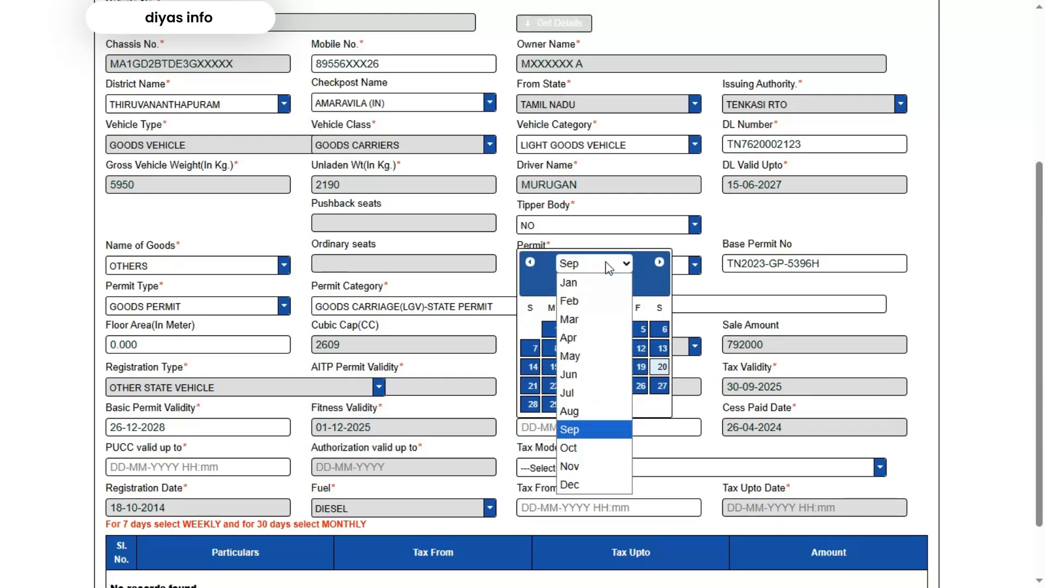
click(591, 466)
click(572, 386)
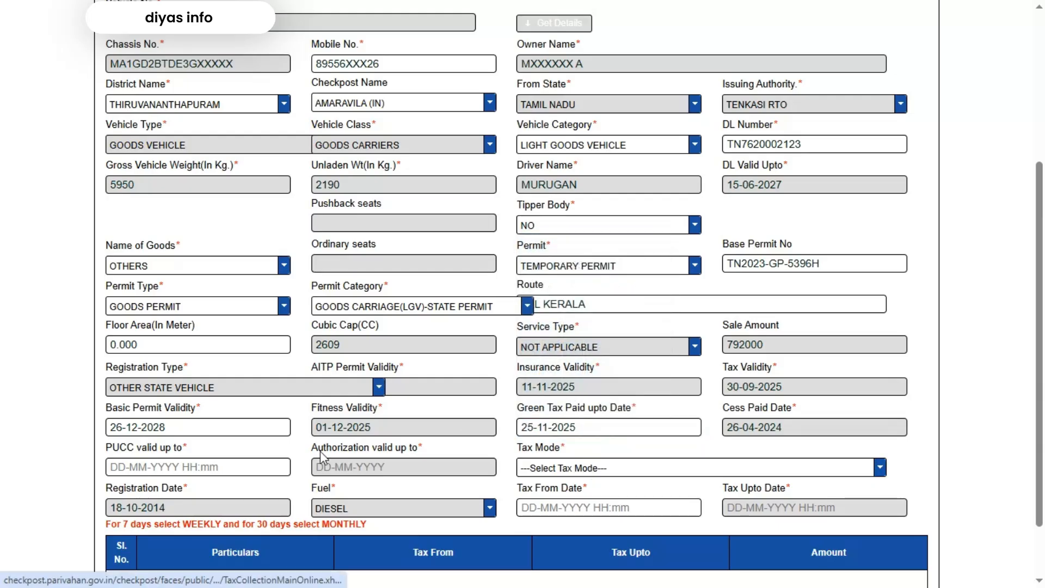
Set PUCC valid up to 30-09-2025
click(155, 464)
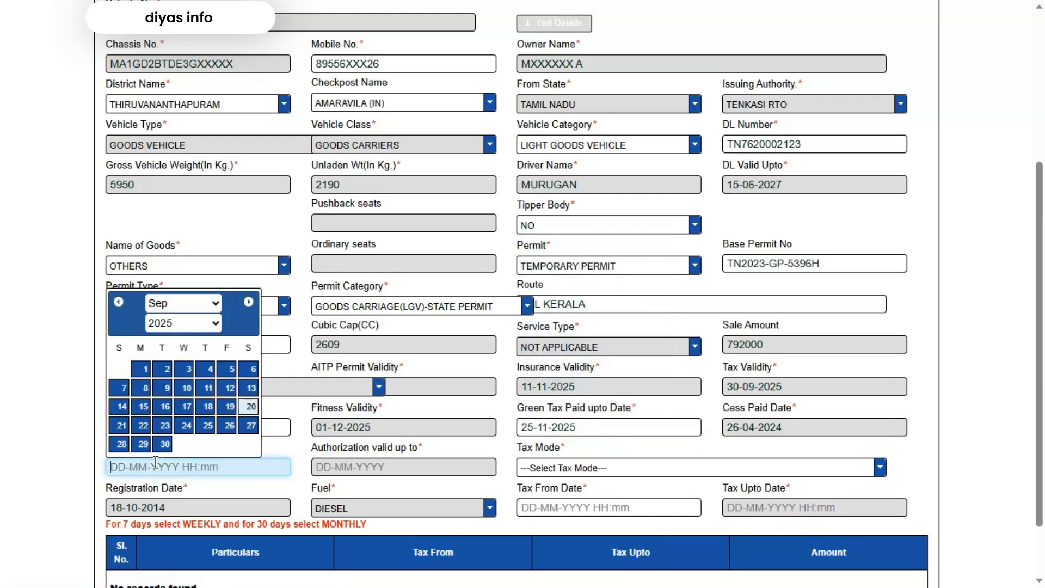
click(164, 444)
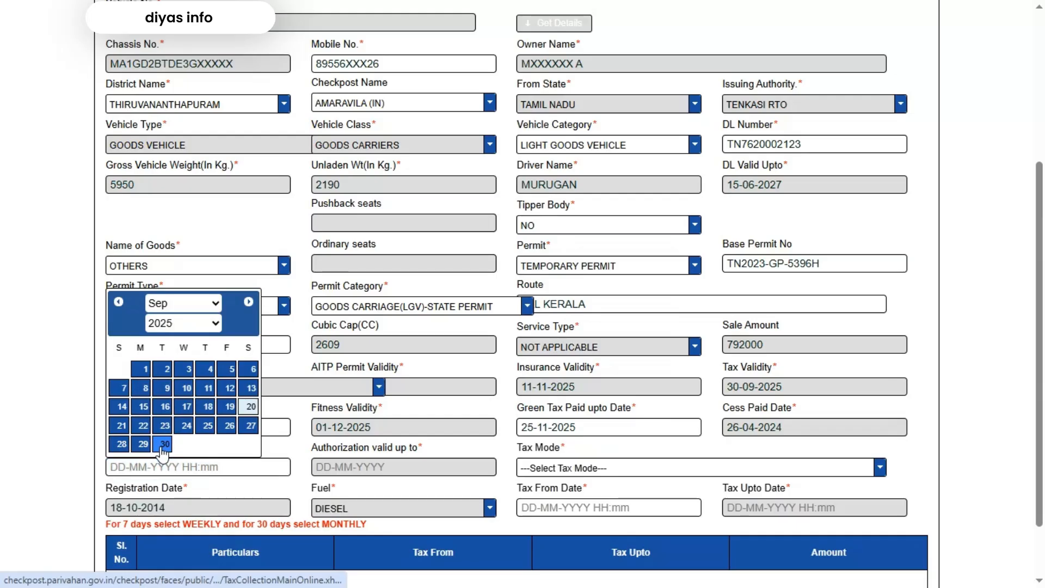
click(587, 473)
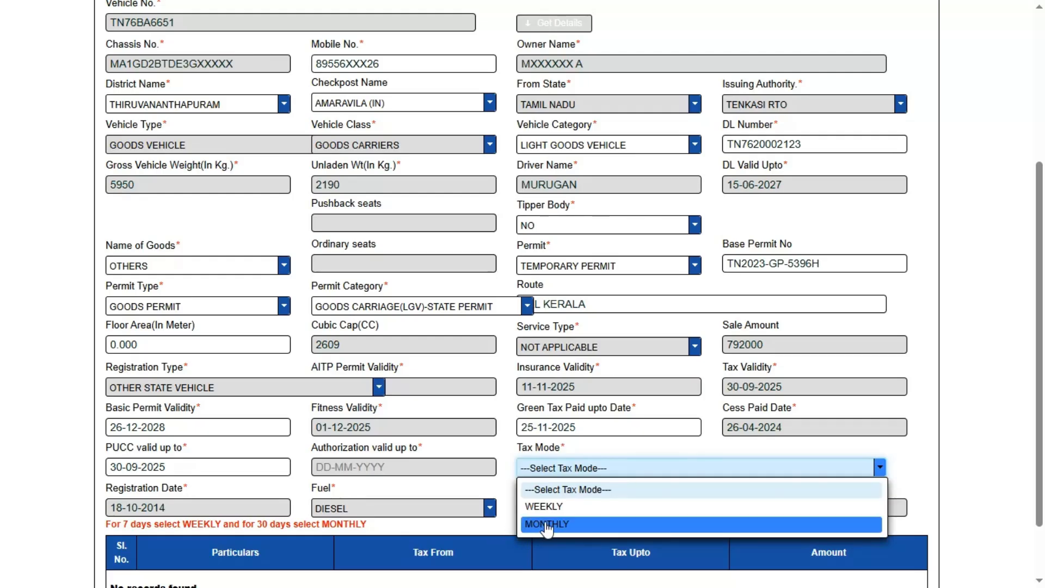
Choose MONTHLY tax mode from 20-09-2025, calculate the 887 tax, and proceed to Pay Tax
click(546, 525)
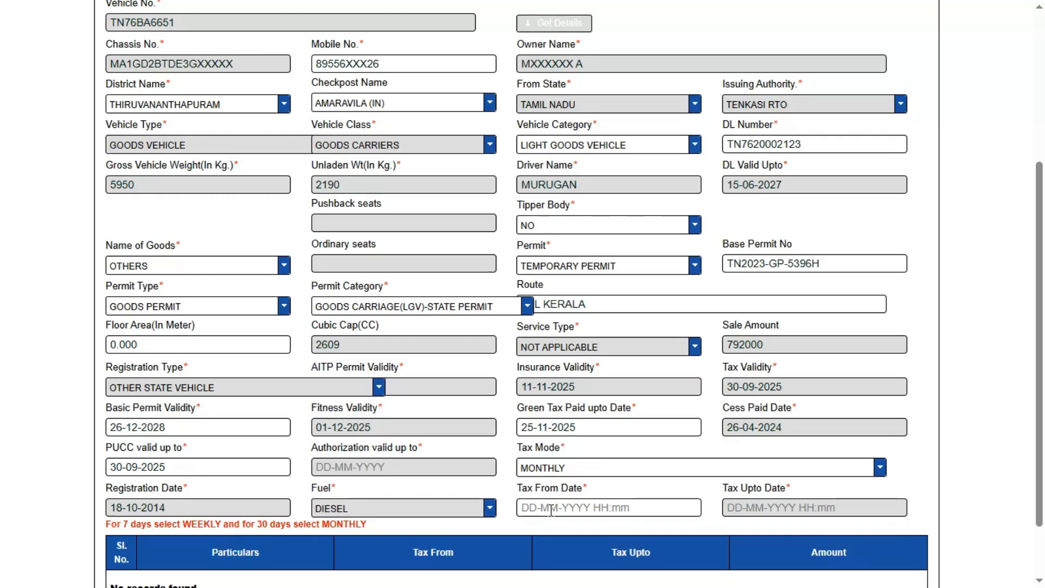
click(551, 510)
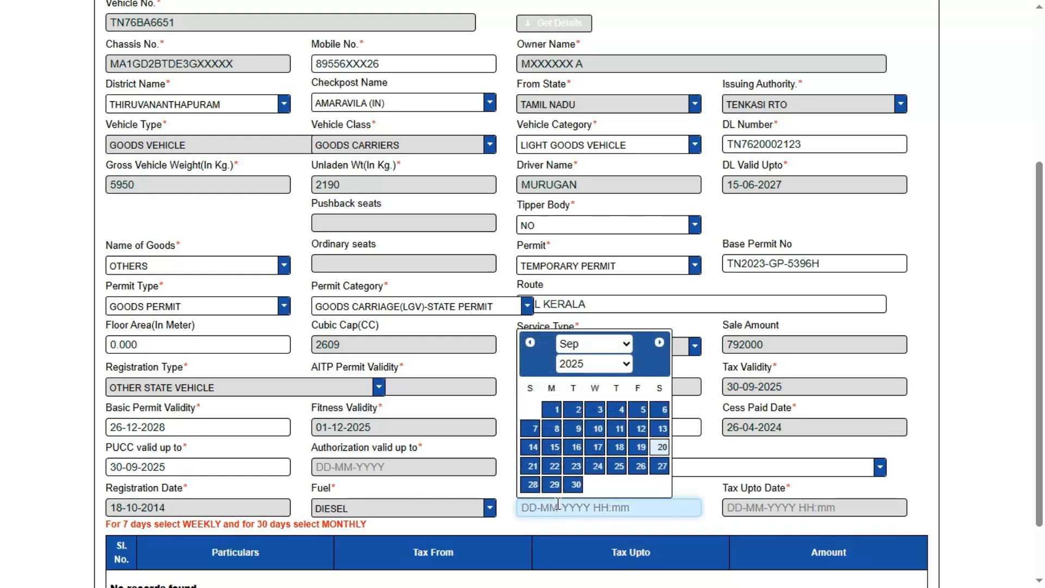
click(662, 448)
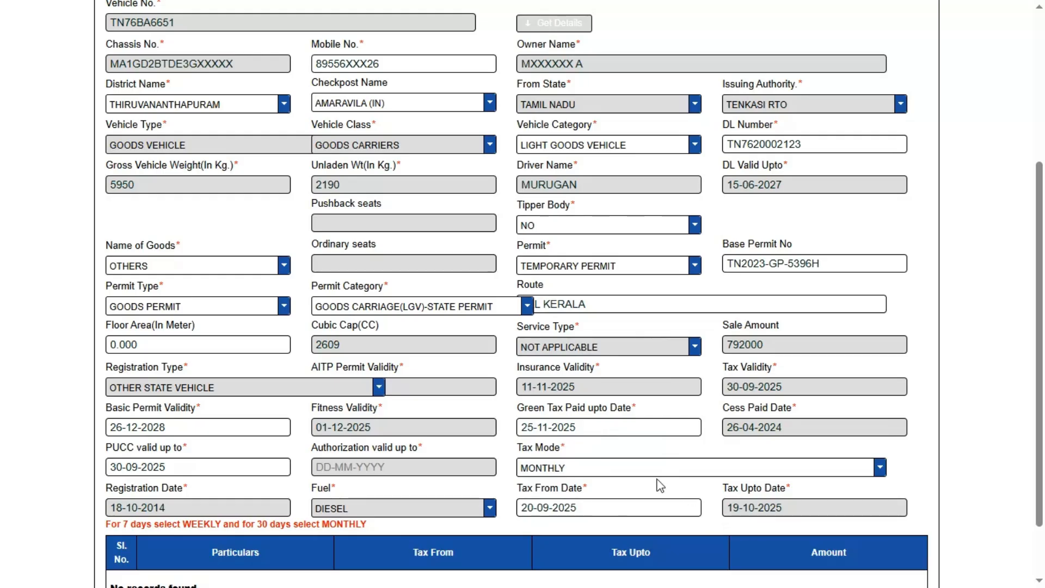
scroll(659, 485, down, 2)
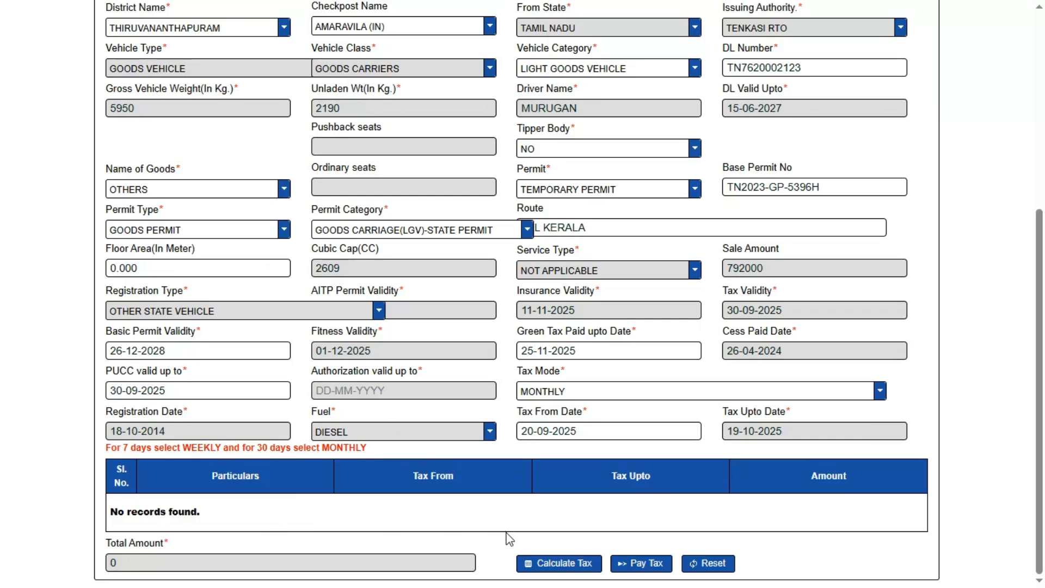
click(567, 563)
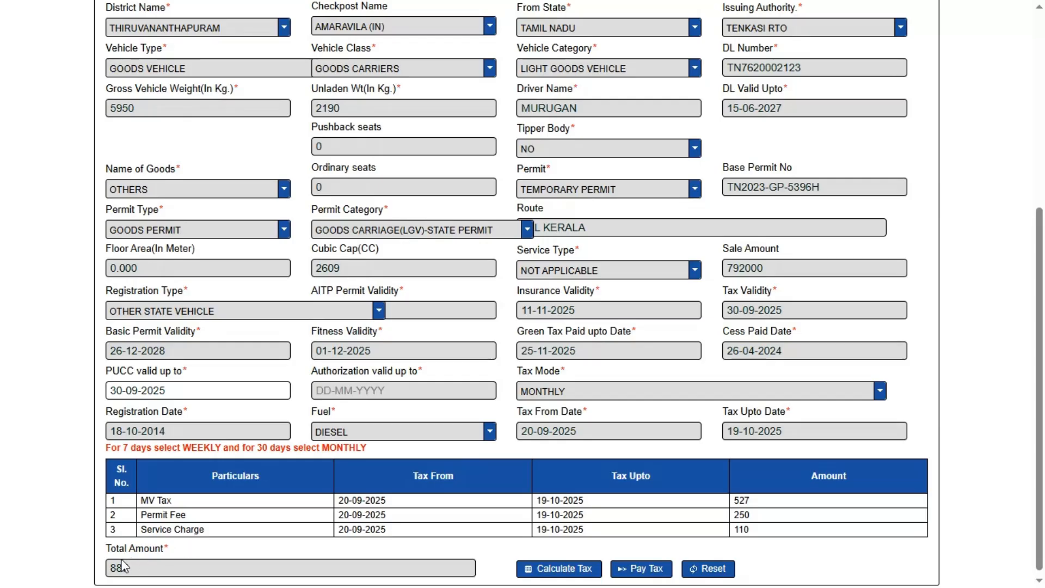
click(634, 569)
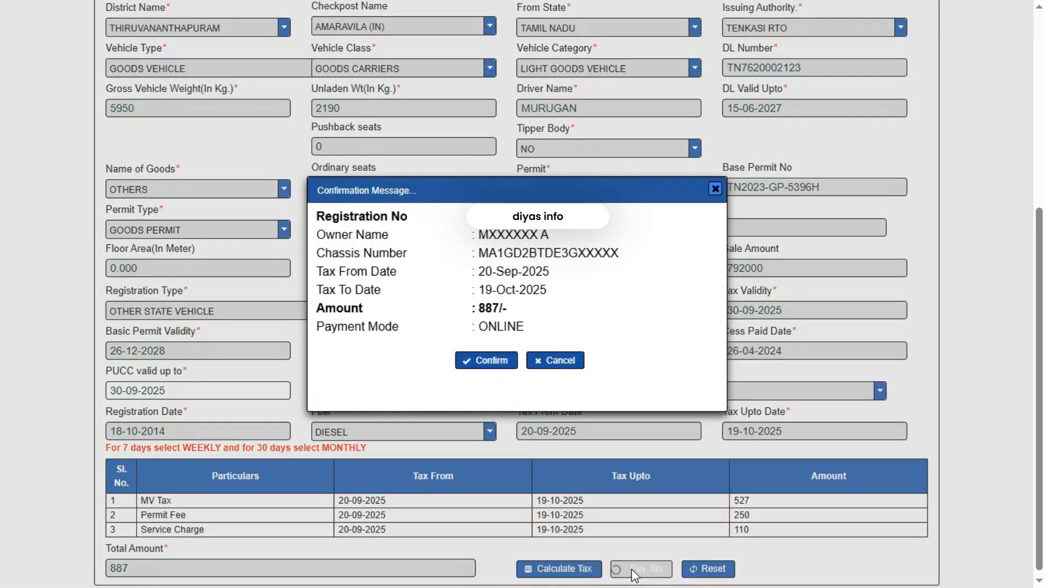
Confirm the 887 payment, choose the E-Treasury gateway, accept the terms and continue
click(495, 362)
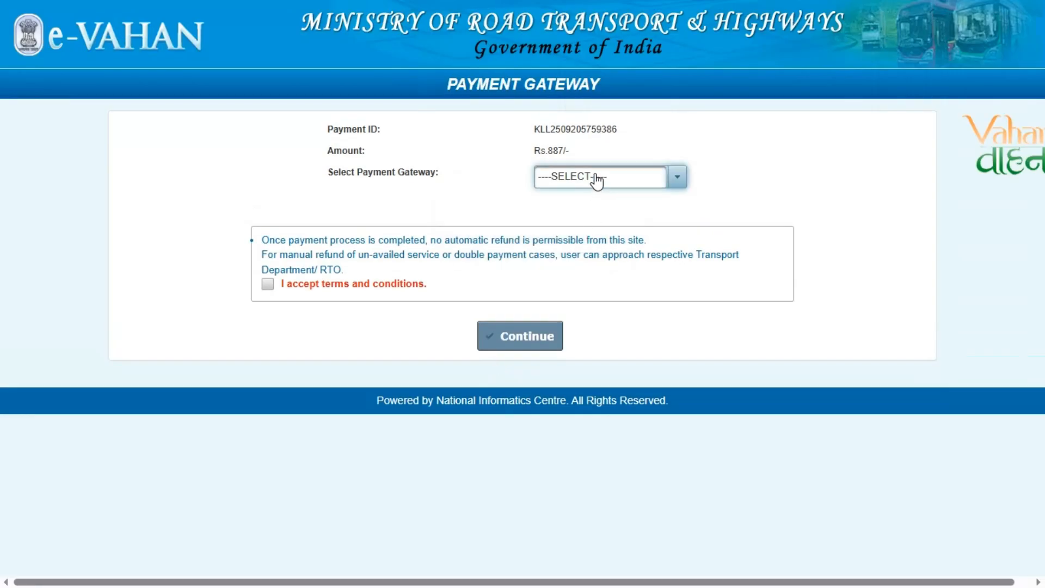
click(595, 177)
click(559, 222)
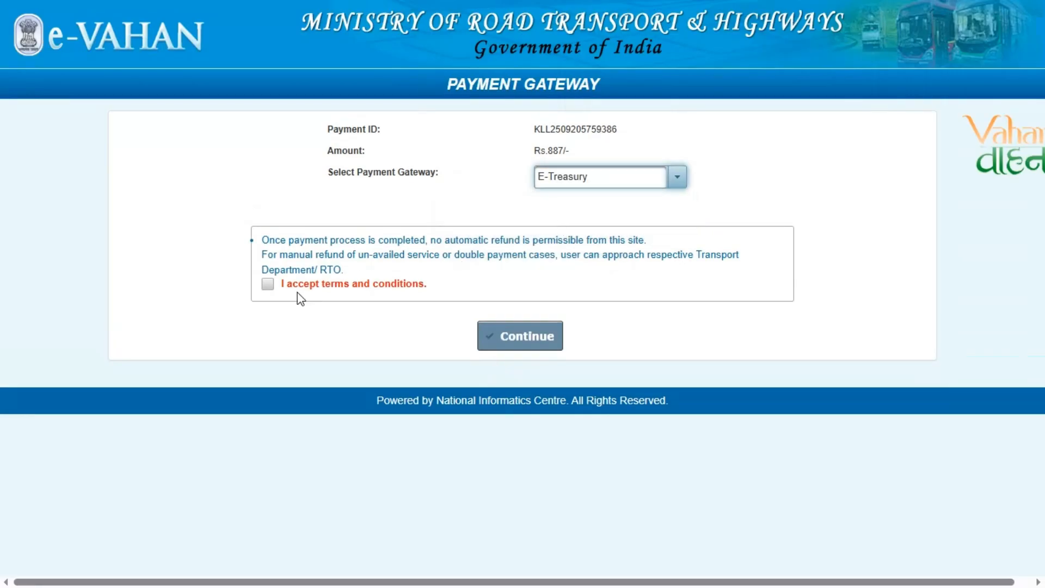
click(267, 284)
click(555, 346)
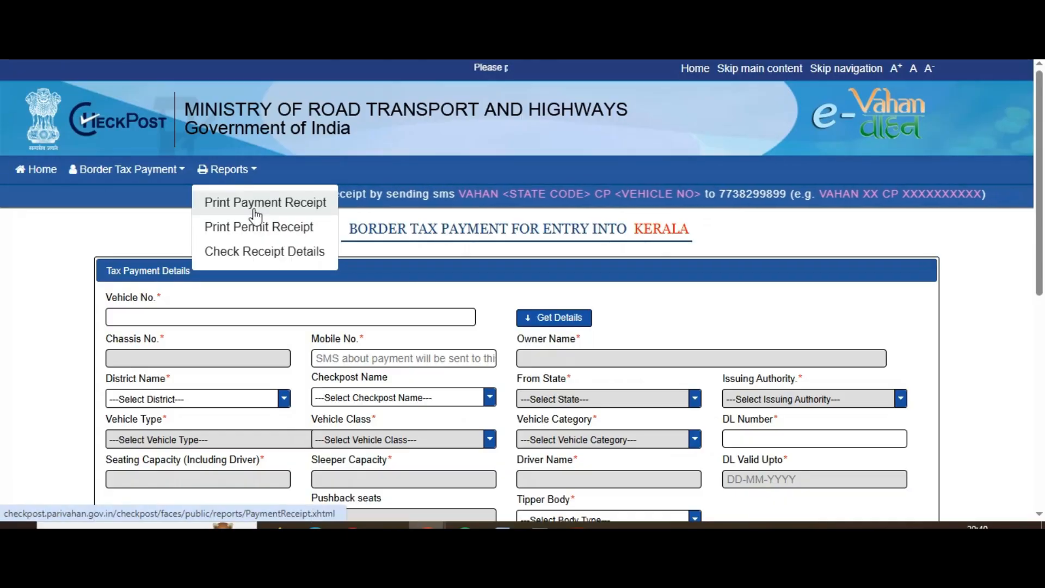
Open the Reports > Print Payment Receipt page via the CheckPost home page
click(217, 203)
click(90, 173)
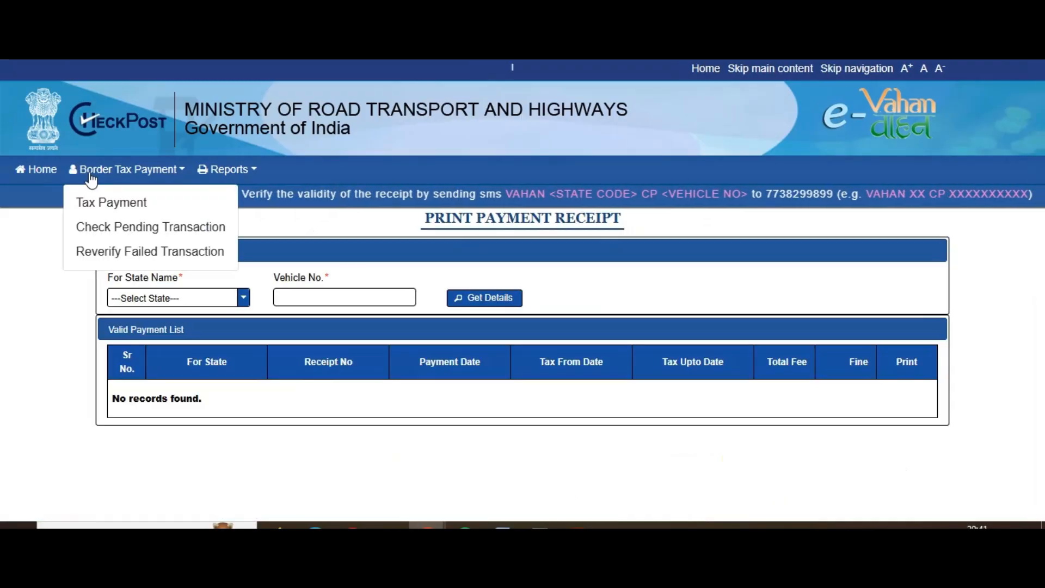
click(31, 170)
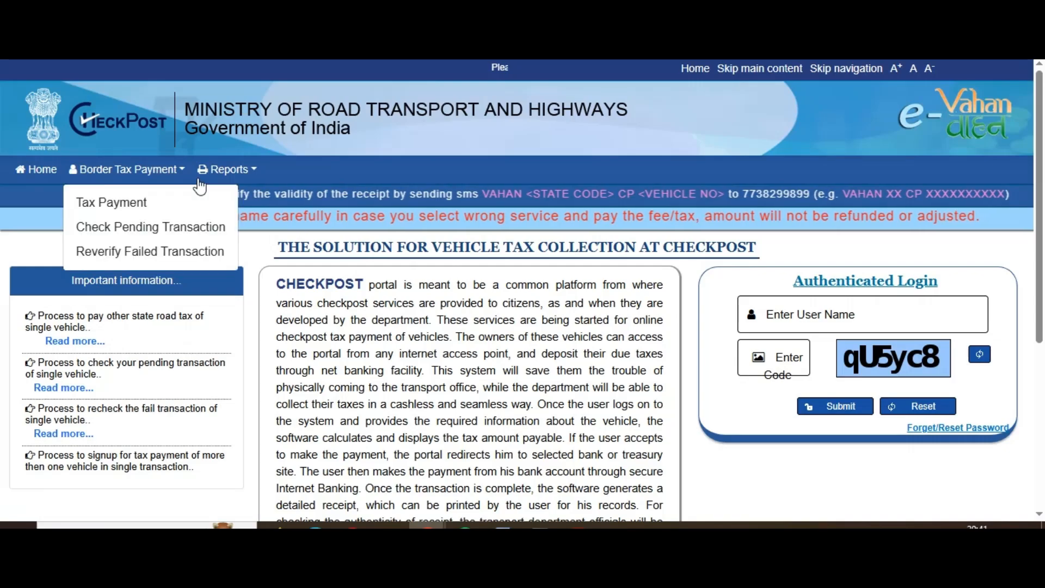
mouse_move(223, 173)
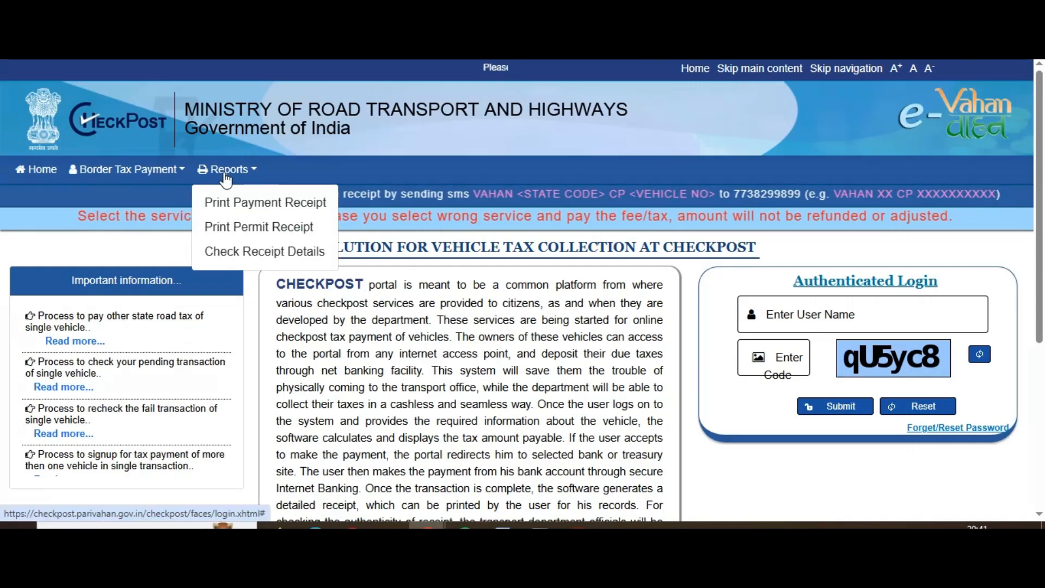
click(263, 212)
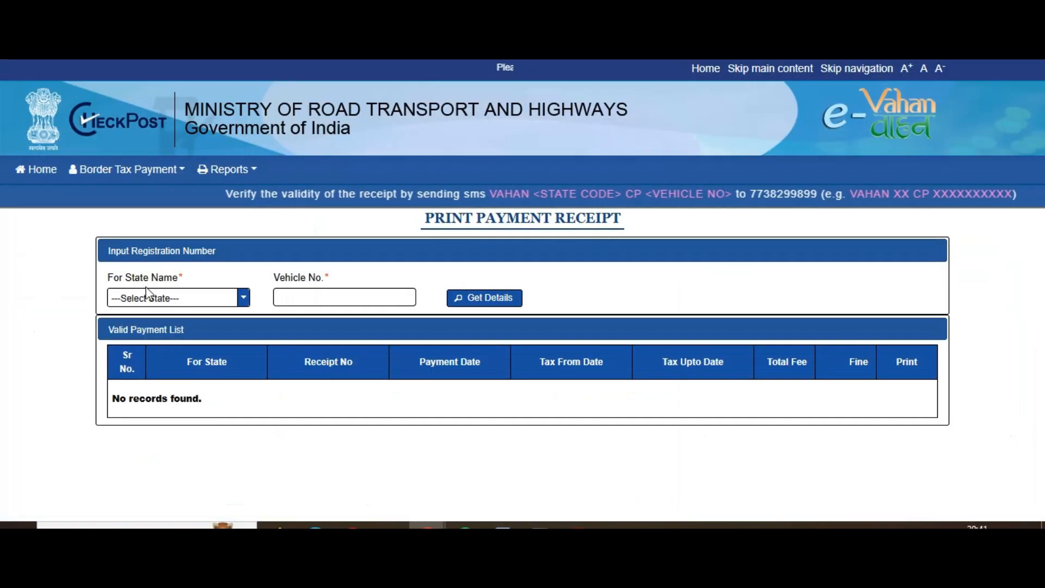
Choose state KERALA, enter the vehicle number, list its receipts and print the first
click(147, 298)
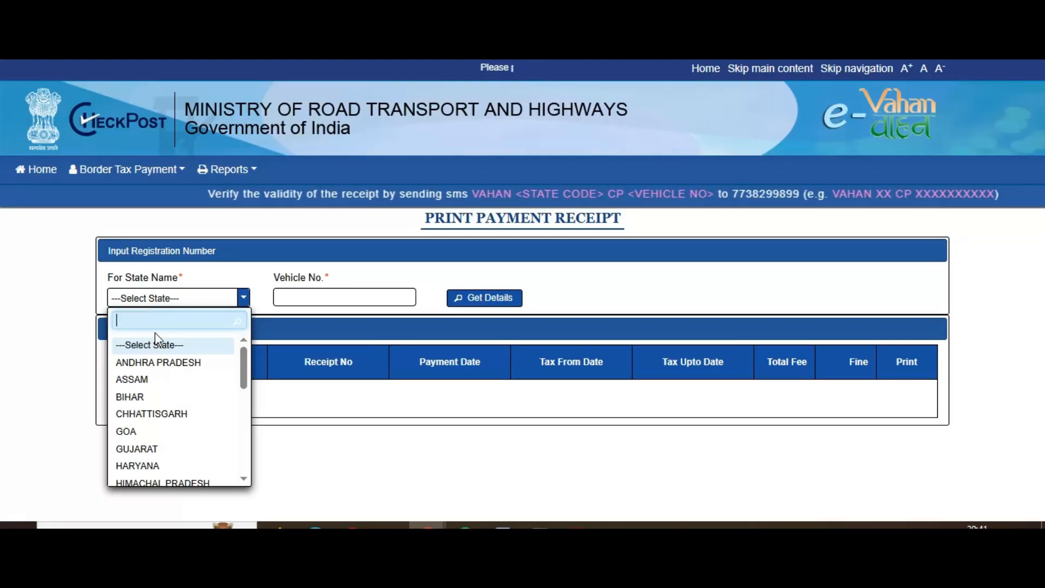
text(KER)
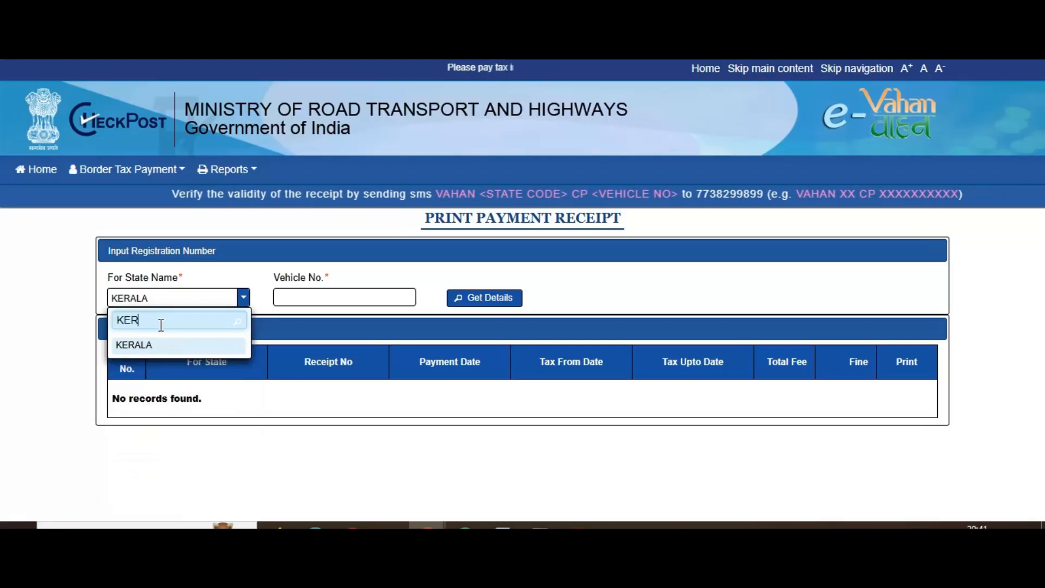
click(135, 345)
click(312, 298)
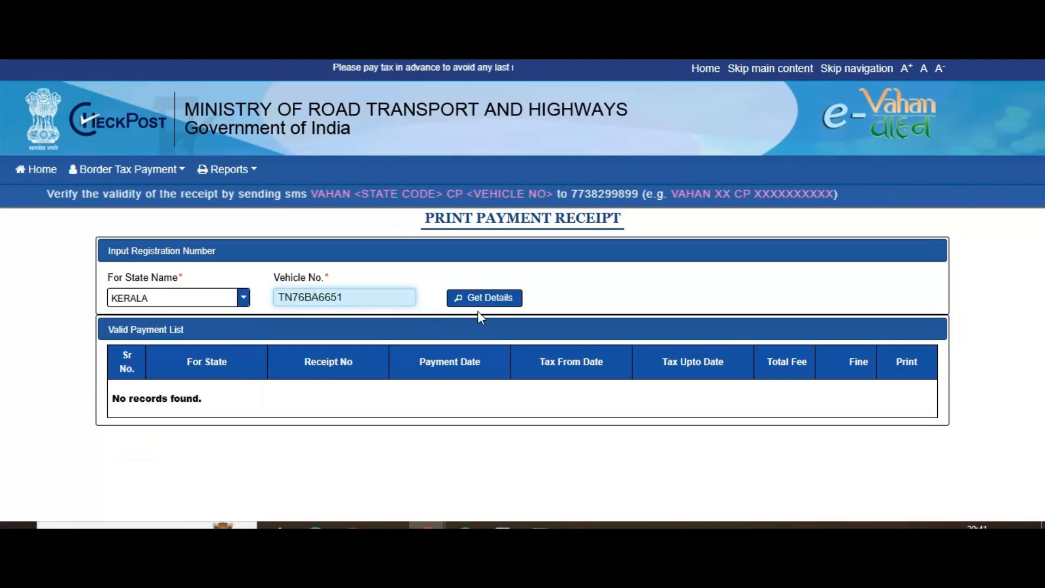
click(492, 297)
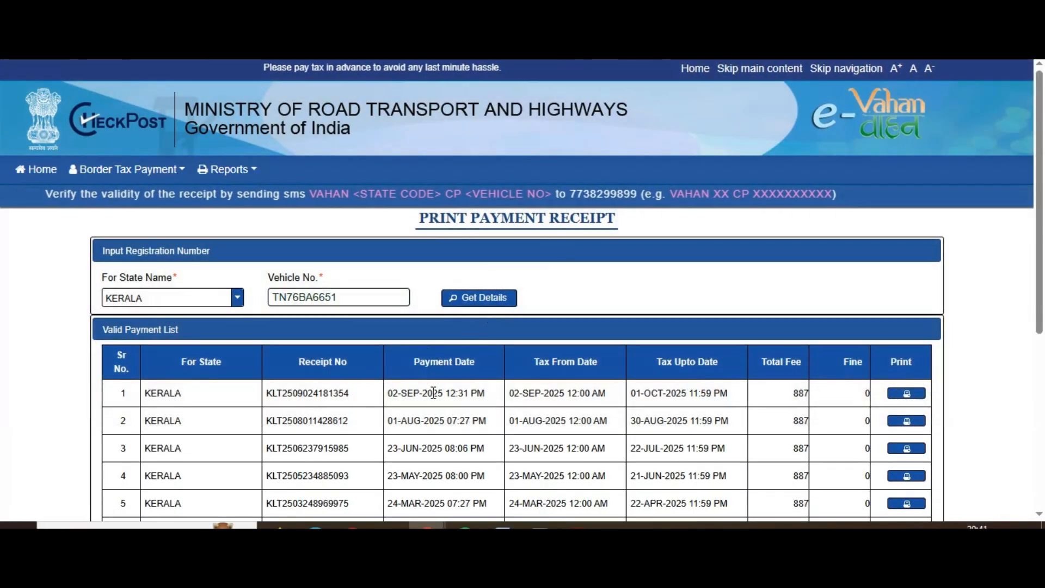
scroll(434, 393, down, 5)
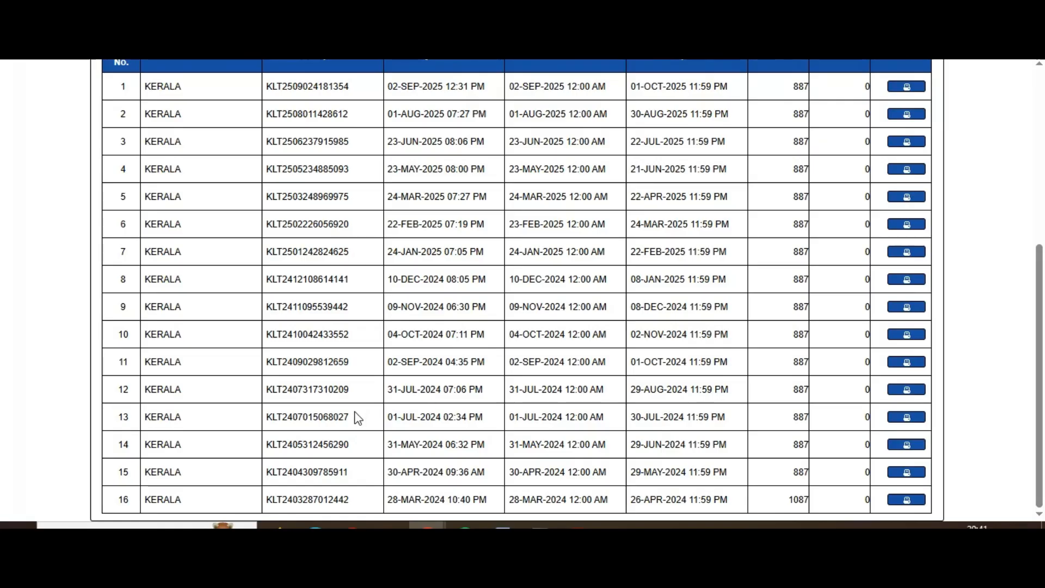
scroll(358, 417, up, 5)
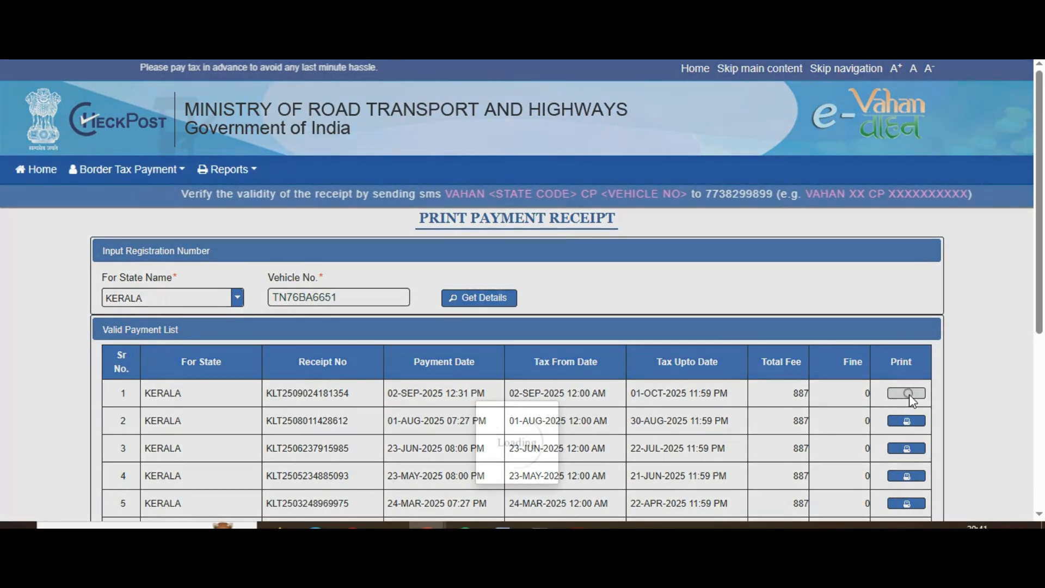
click(908, 394)
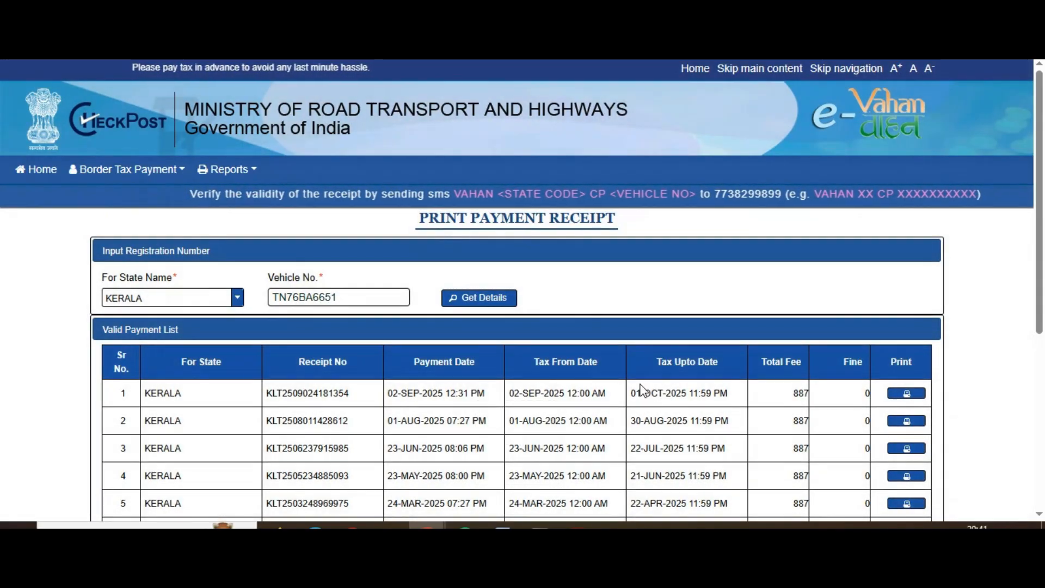